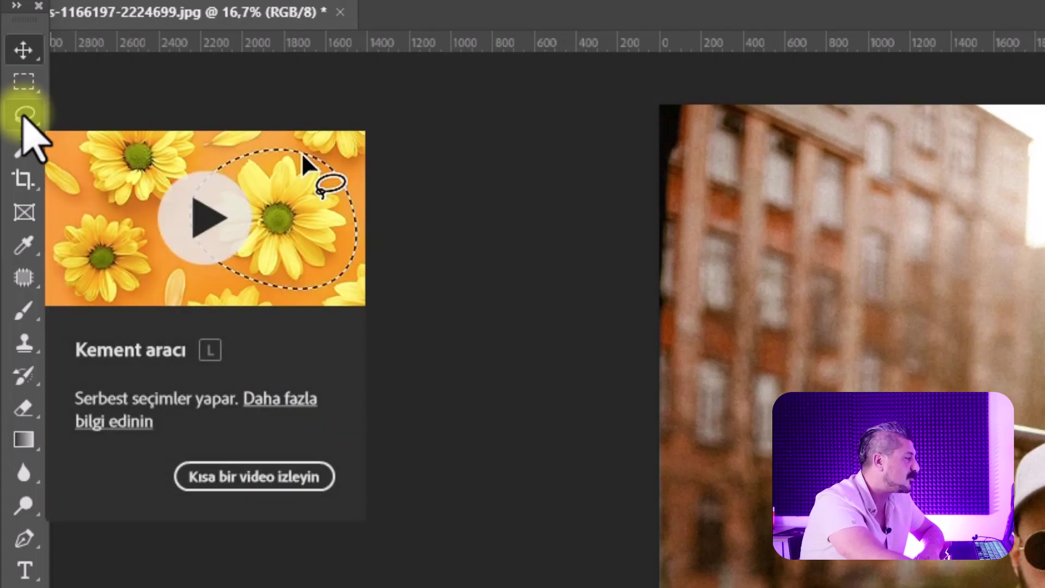
Step: Draw a freehand lasso selection around the man's cap
{"action": "left_click", "coordinate": [24, 116]}
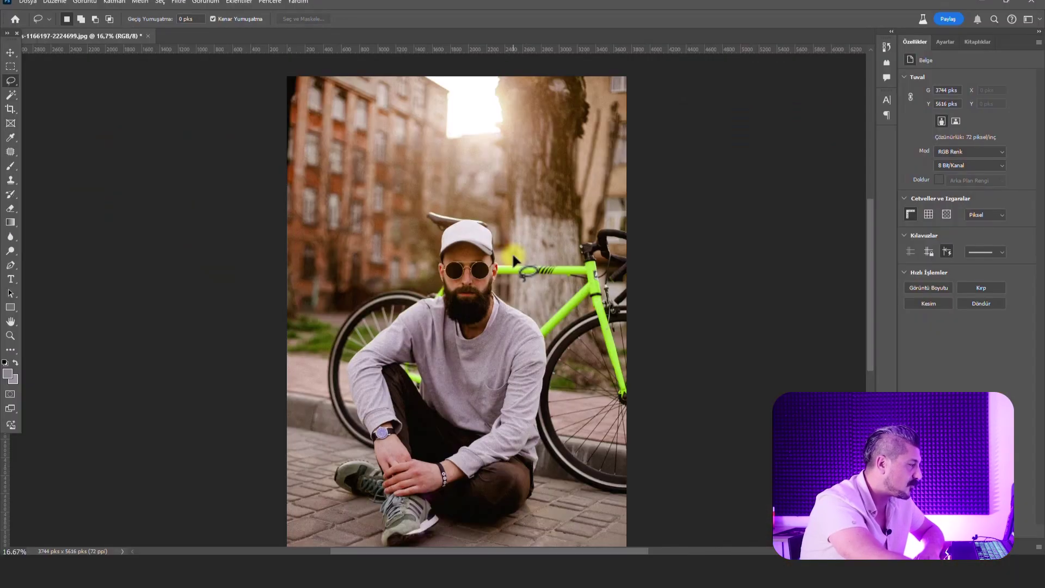
{"action": "mouse_move", "coordinate": [530, 254]}
{"action": "left_mouse_down"}
{"action": "mouse_move", "coordinate": [425, 262]}
{"action": "mouse_move", "coordinate": [484, 215]}
{"action": "left_mouse_up"}
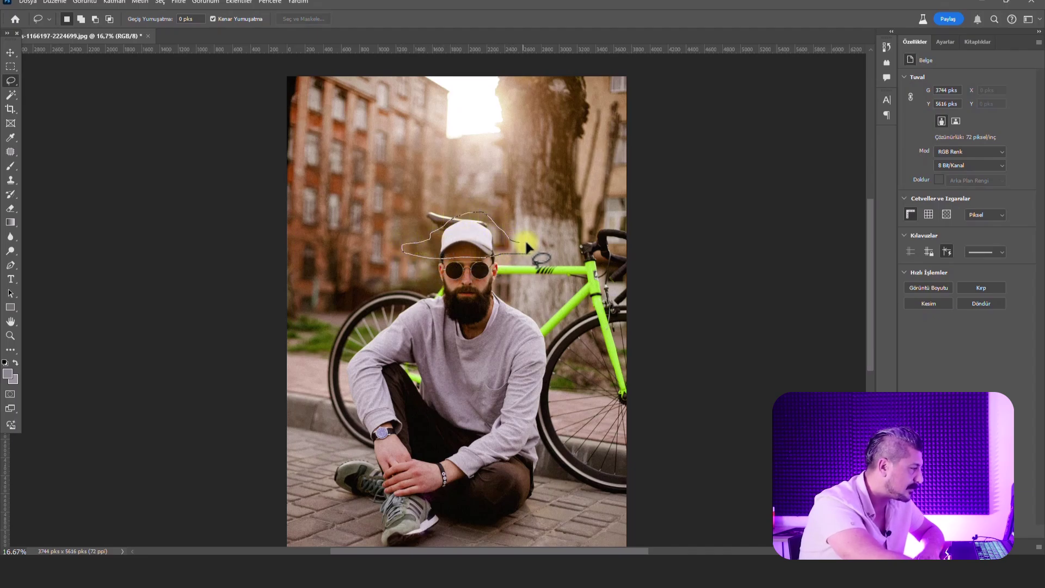
{"action": "left_click_drag", "start_coordinate": [528, 247], "coordinate": [521, 260]}
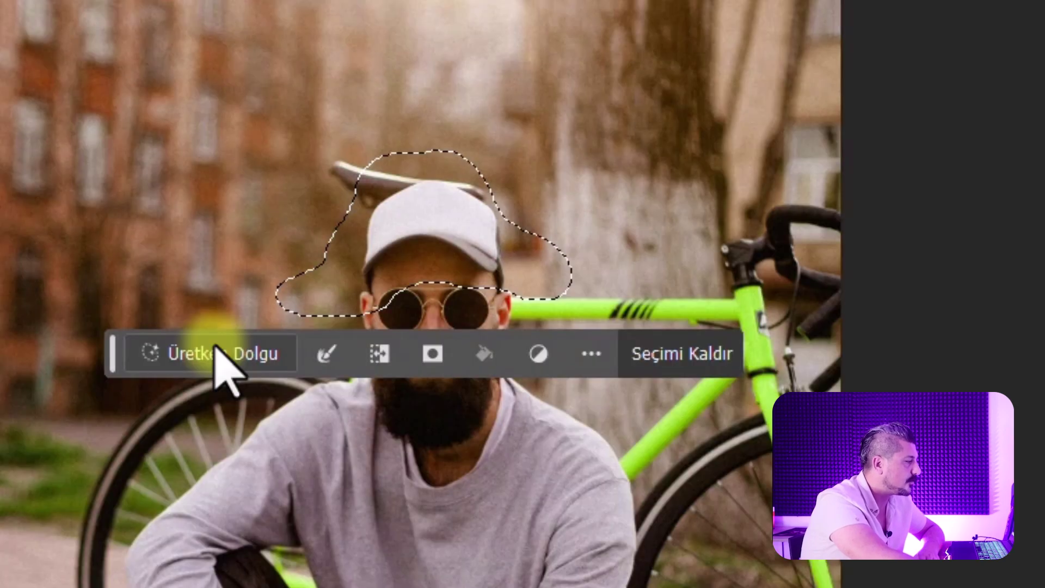
Step: Load the straw hat image pngwing.com (3).png as the Generative Fill reference
{"action": "left_click", "coordinate": [215, 349]}
{"action": "left_click", "coordinate": [546, 353]}
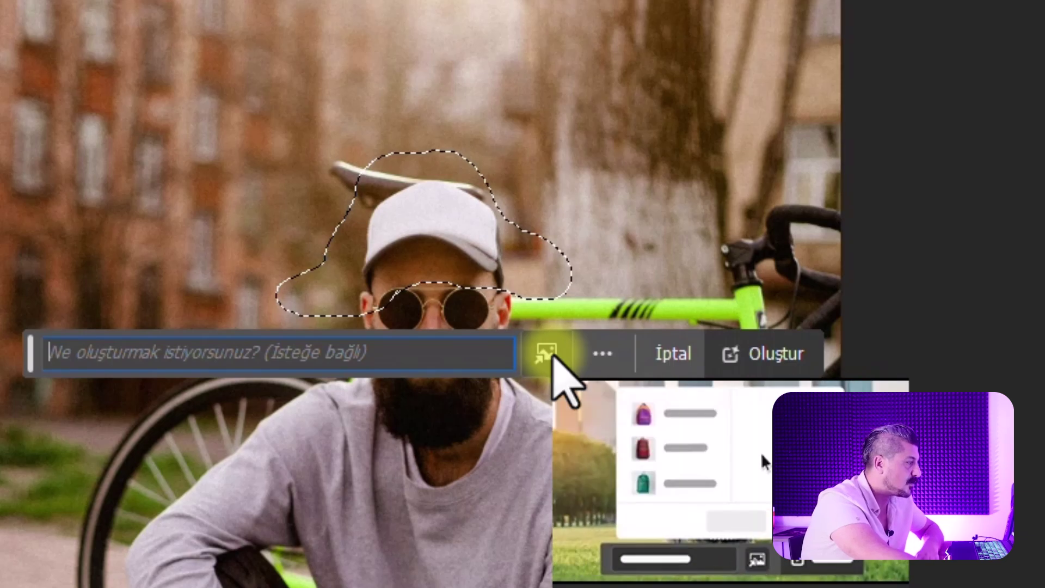
{"action": "left_click", "coordinate": [547, 354]}
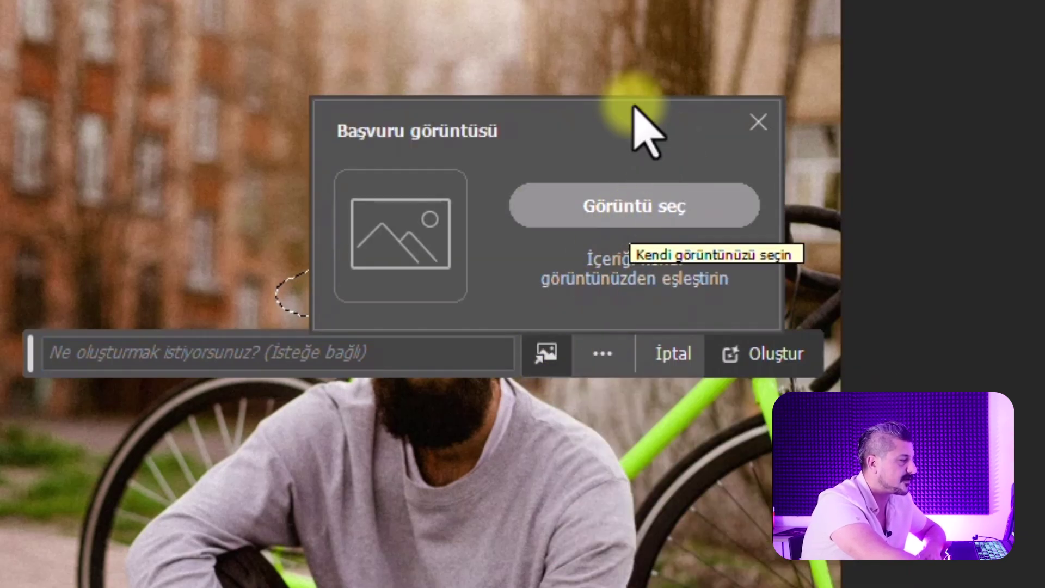
{"action": "left_click", "coordinate": [645, 213]}
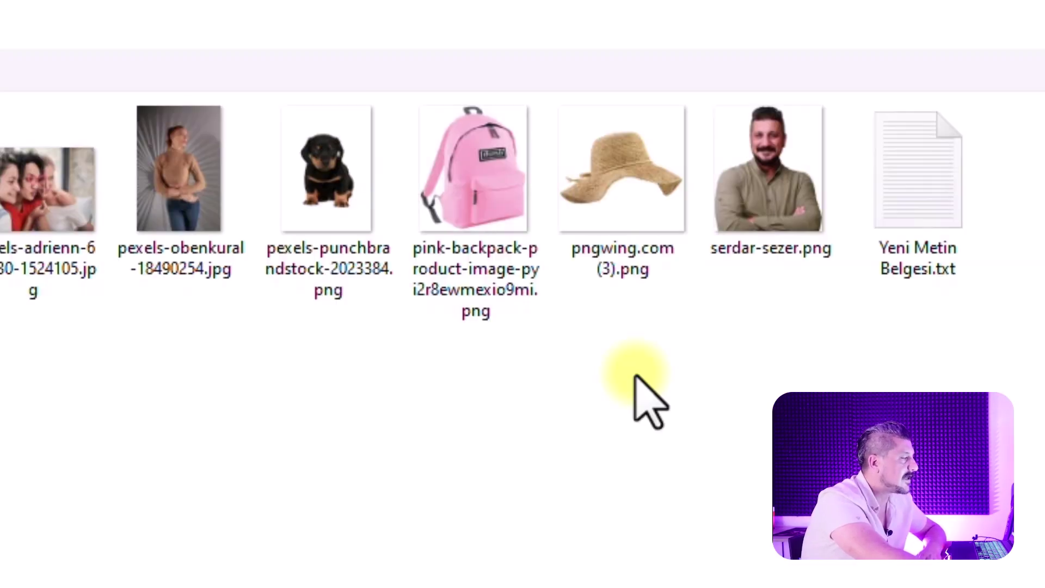
{"action": "double_click", "coordinate": [626, 185]}
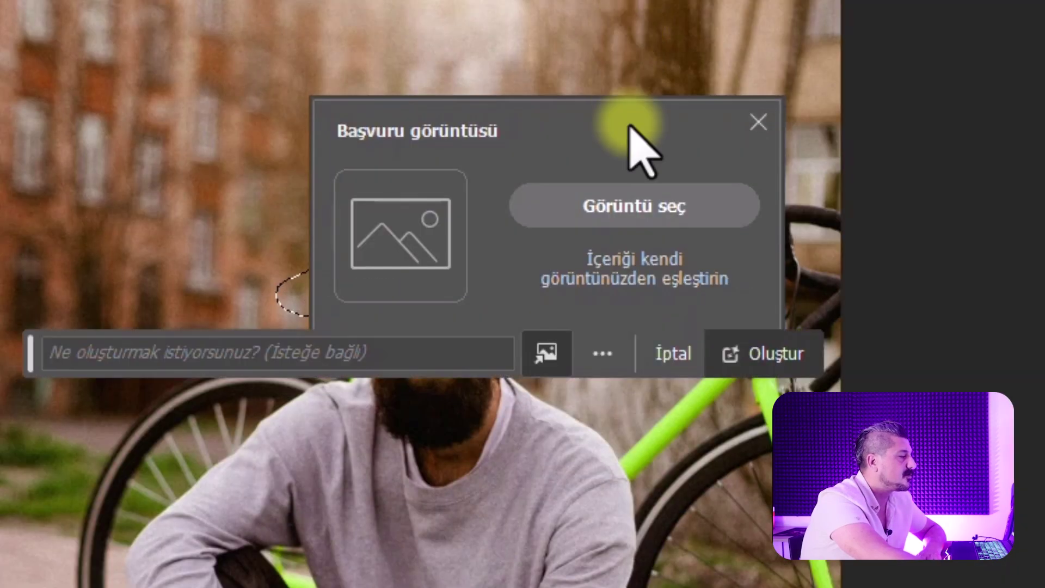
{"action": "left_click", "coordinate": [406, 286]}
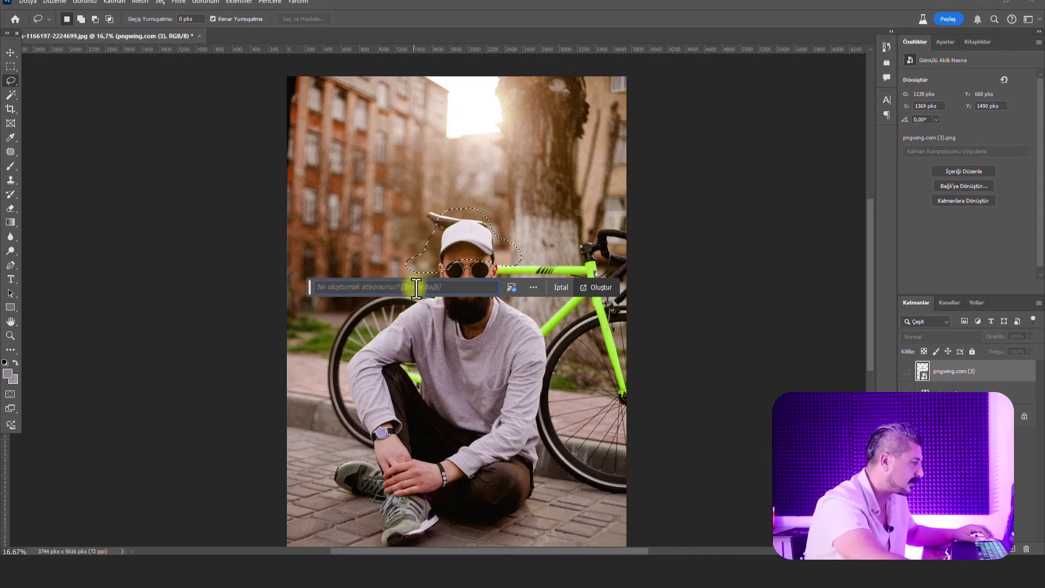
Step: Generate 'a hat' over the cap and keep the first of three hat variations
{"action": "type", "text": "a hat"}
{"action": "key", "text": "Return"}
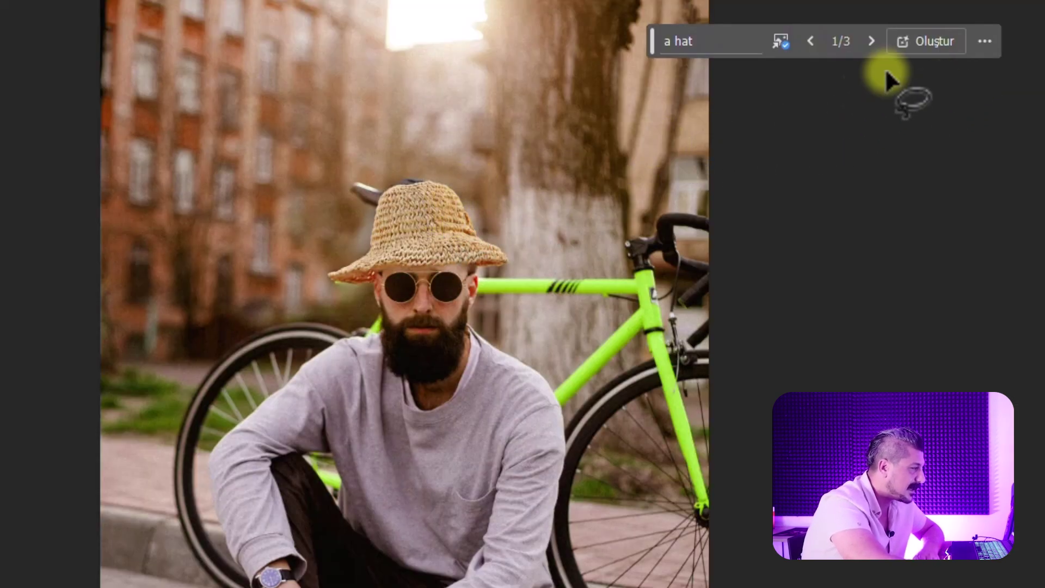
{"action": "left_click", "coordinate": [871, 40]}
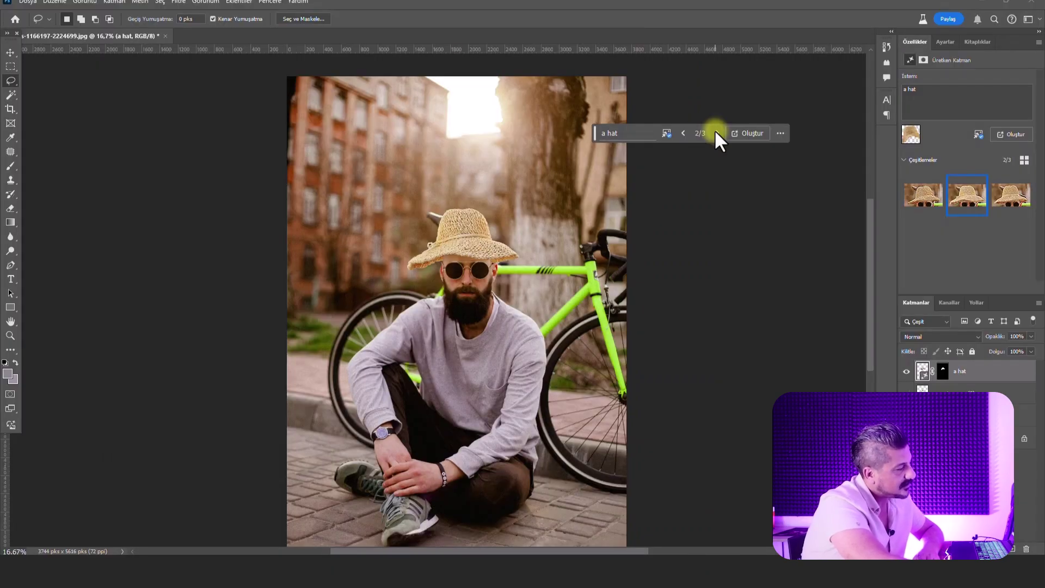
{"action": "left_click", "coordinate": [717, 134]}
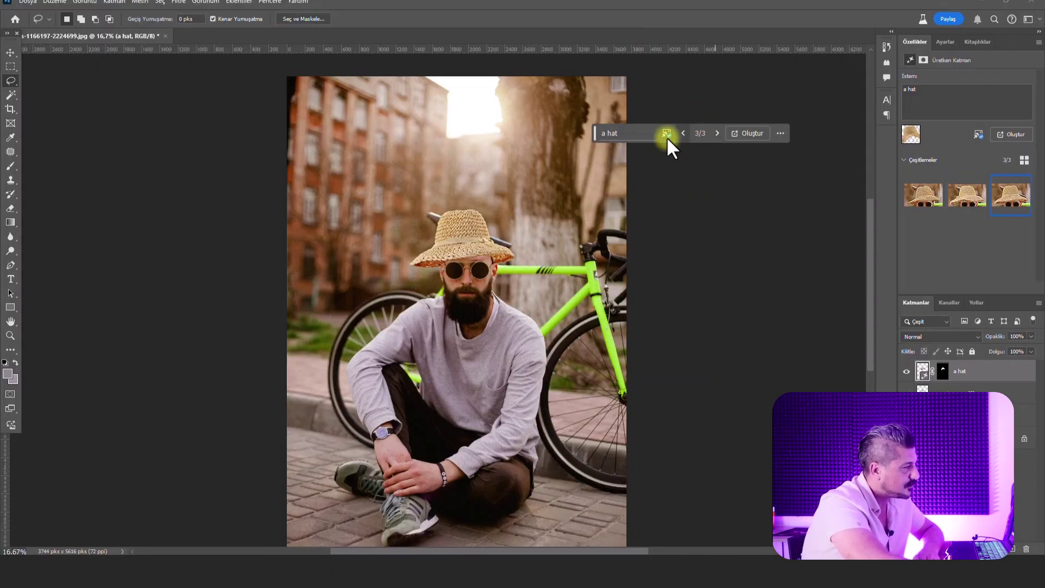
{"action": "left_click", "coordinate": [683, 134]}
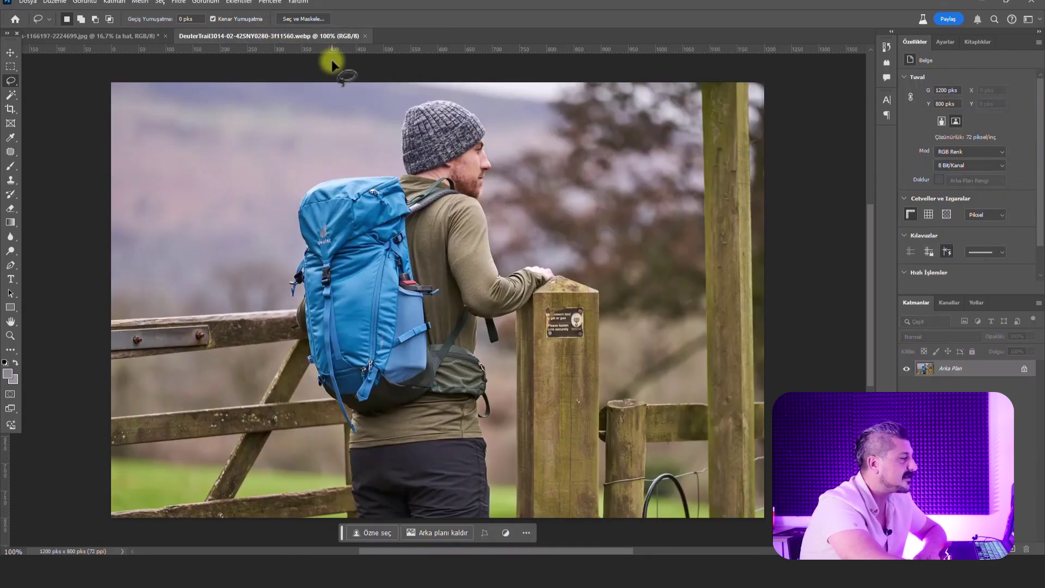
Step: Select the hiker's blue backpack with Object Selection
{"action": "key", "text": "w"}
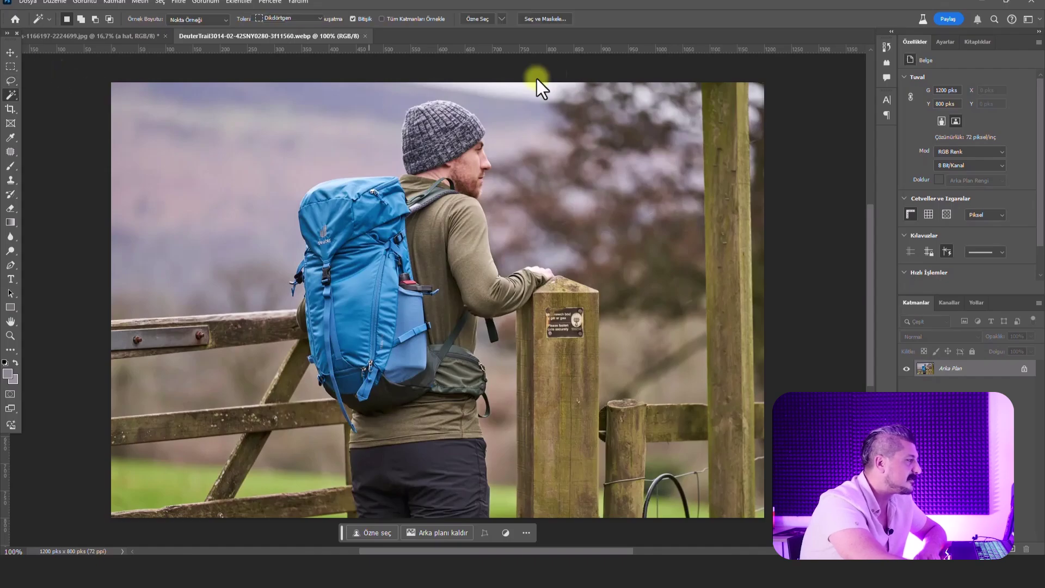
{"action": "left_click", "coordinate": [364, 203]}
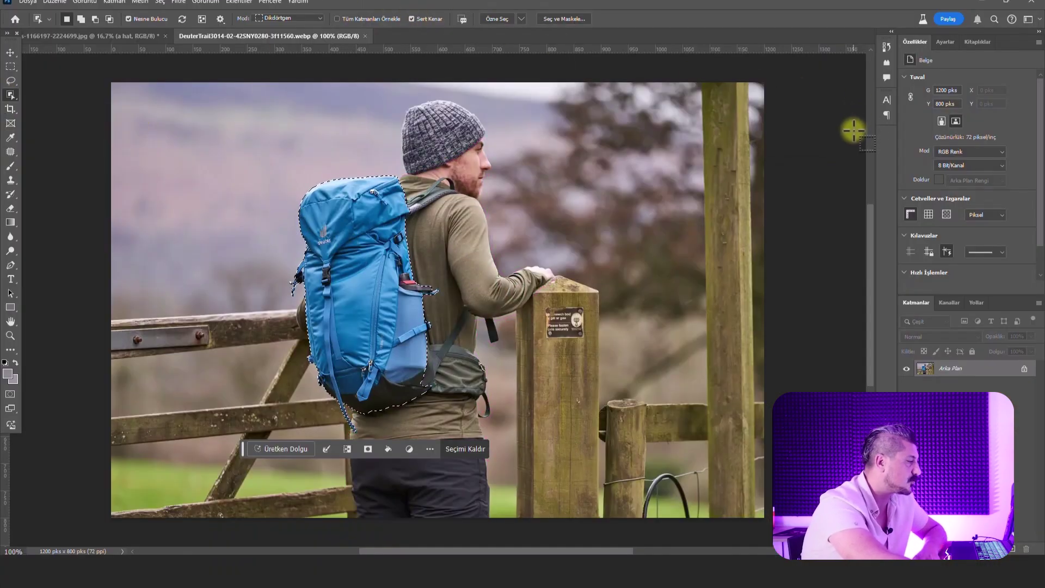
{"action": "key", "text": "z"}
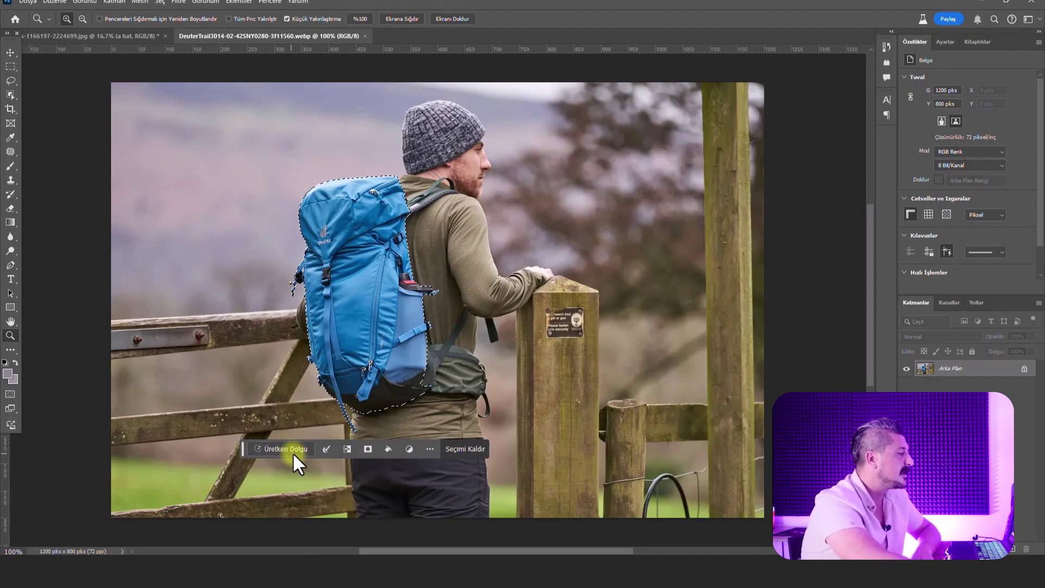
Step: Add the pink backpack image as reference, enter 'a backpack', and generate
{"action": "left_click", "coordinate": [292, 449]}
{"action": "left_click", "coordinate": [413, 449]}
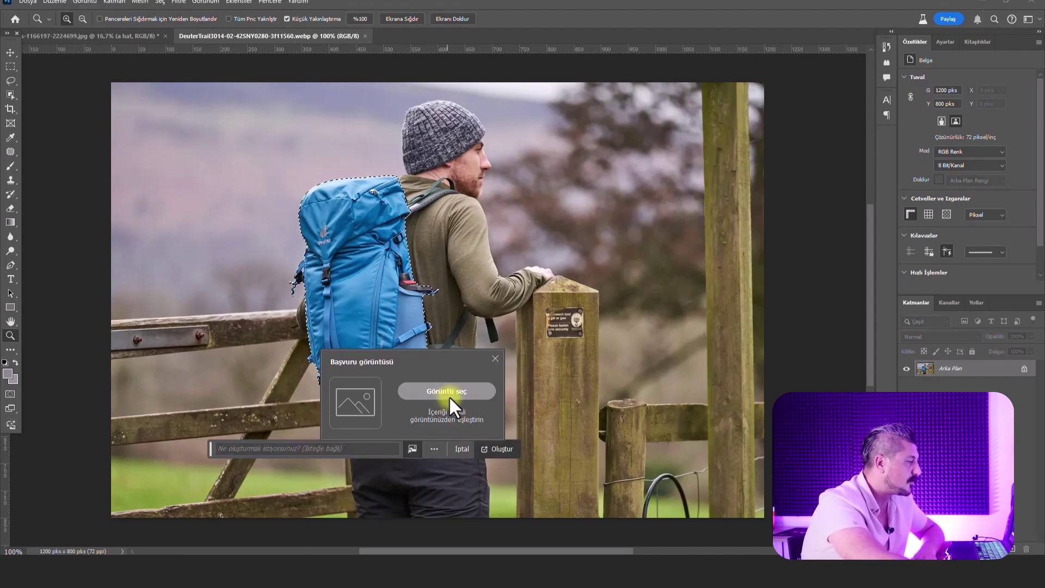
{"action": "left_click", "coordinate": [448, 396]}
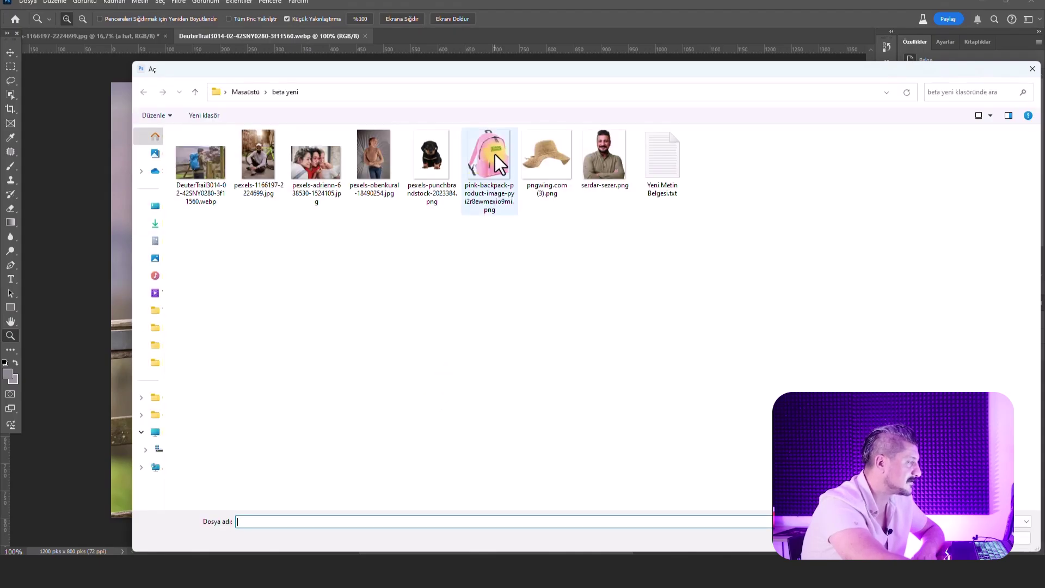
{"action": "double_click", "coordinate": [485, 150]}
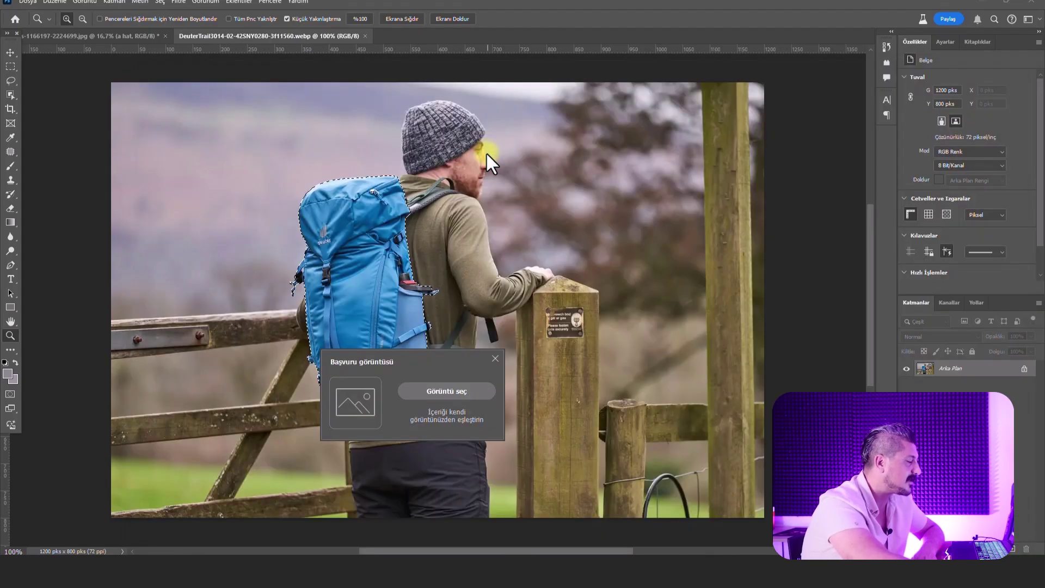
{"action": "left_click", "coordinate": [275, 447]}
{"action": "type", "text": "a ba"}
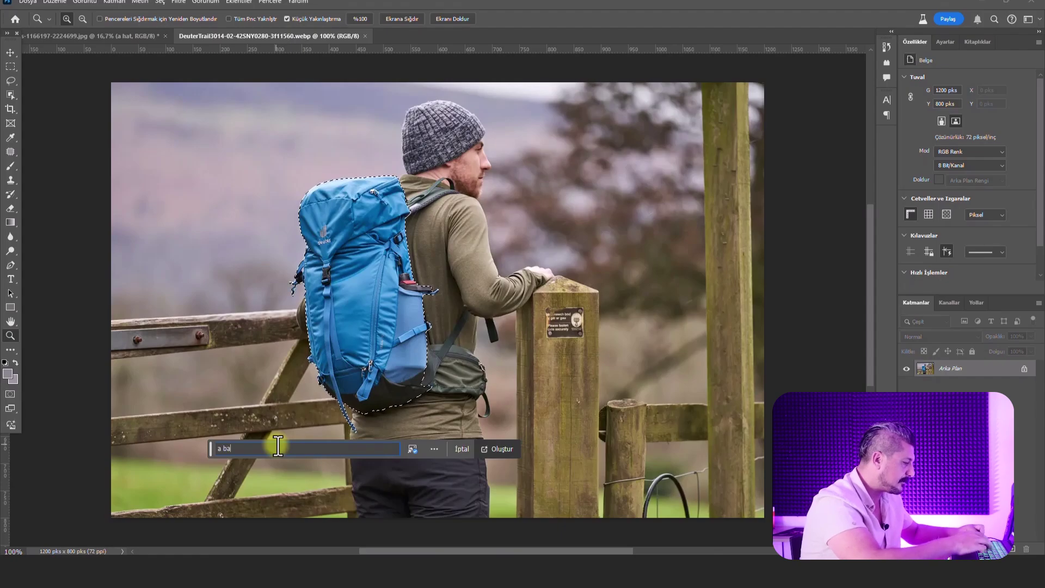
{"action": "type", "text": "ckpack"}
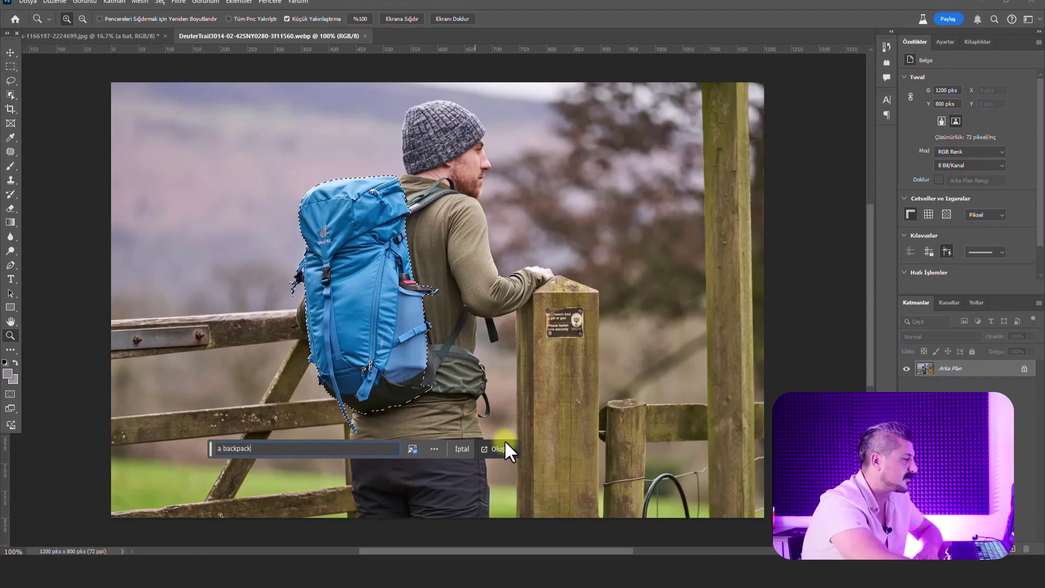
{"action": "left_click", "coordinate": [501, 444]}
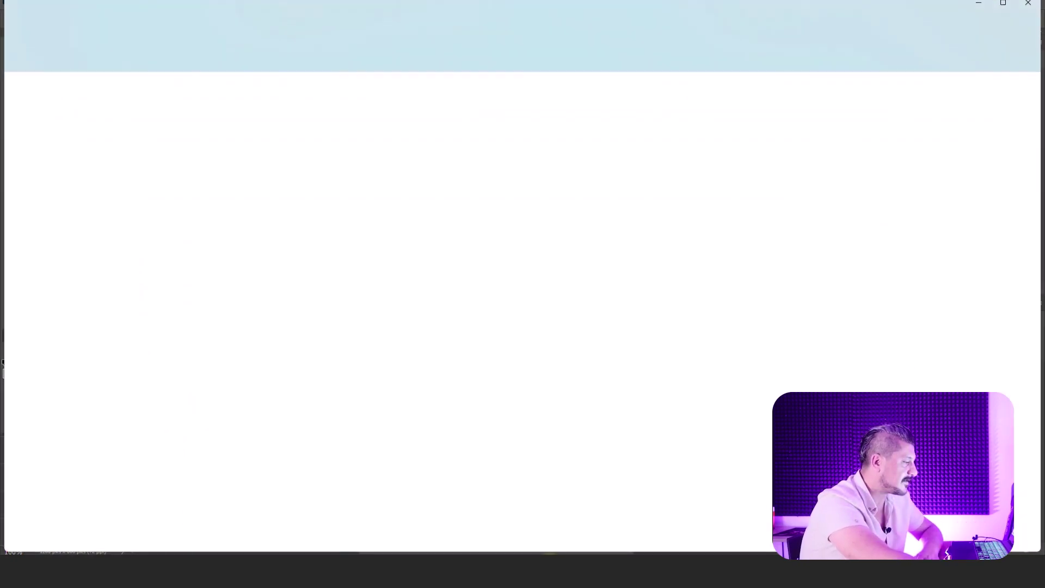
Step: Load the pink backpack reference, generate, and keep the first backpack variation
{"action": "left_click", "coordinate": [209, 421]}
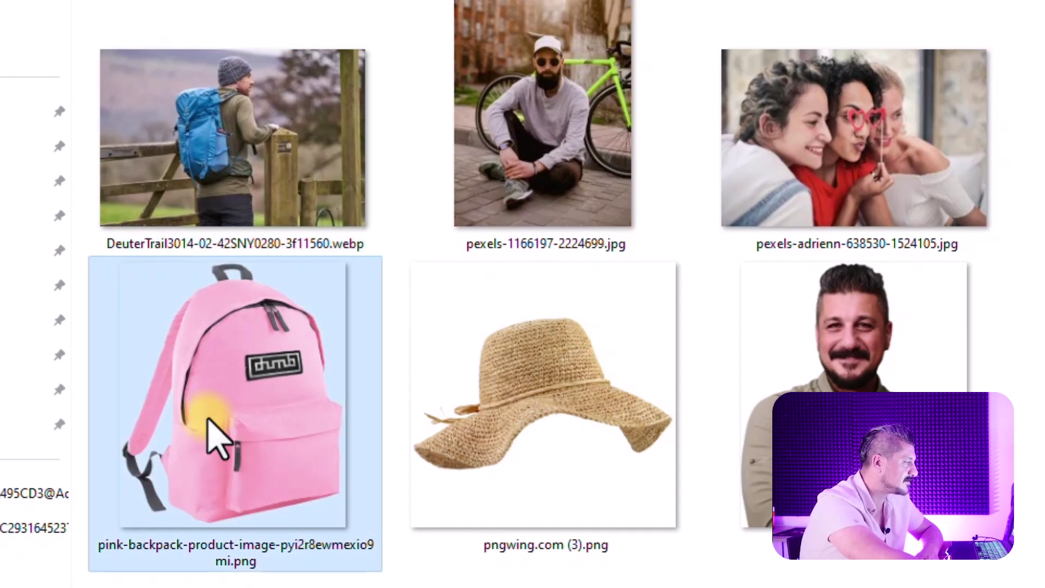
{"action": "double_click", "coordinate": [208, 419]}
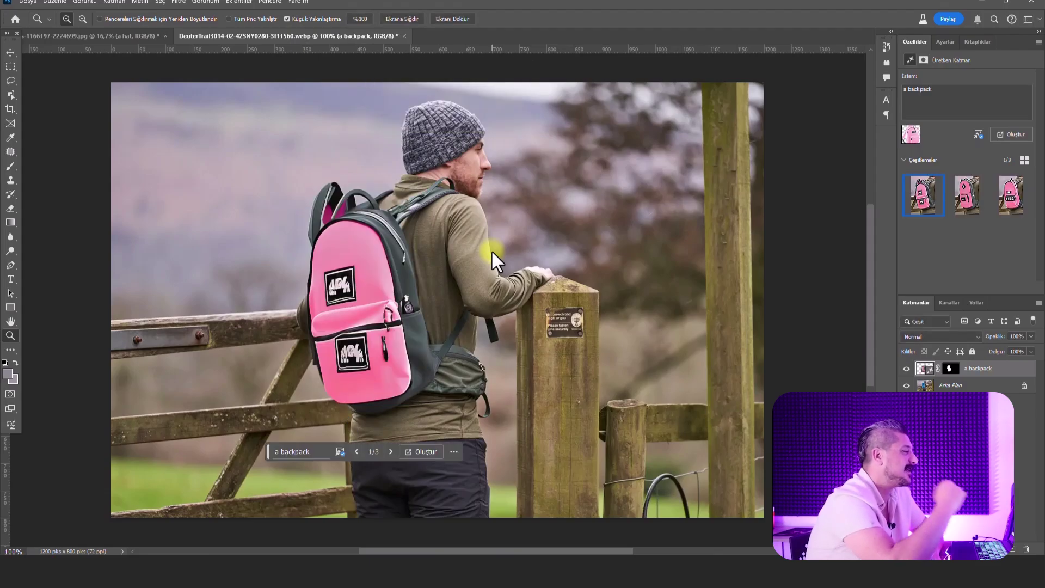
{"action": "left_click", "coordinate": [392, 451]}
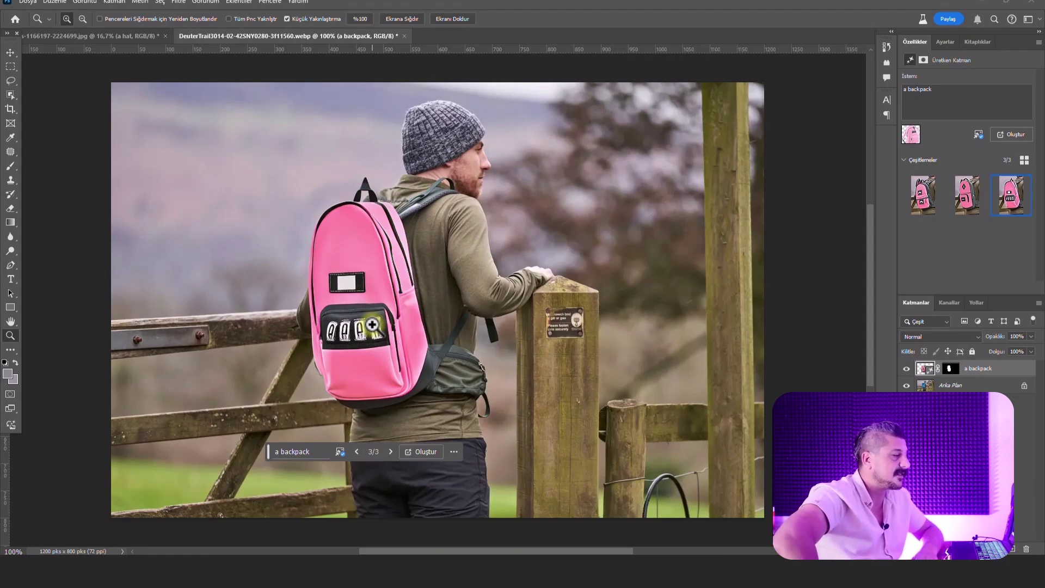
{"action": "left_click", "coordinate": [356, 451]}
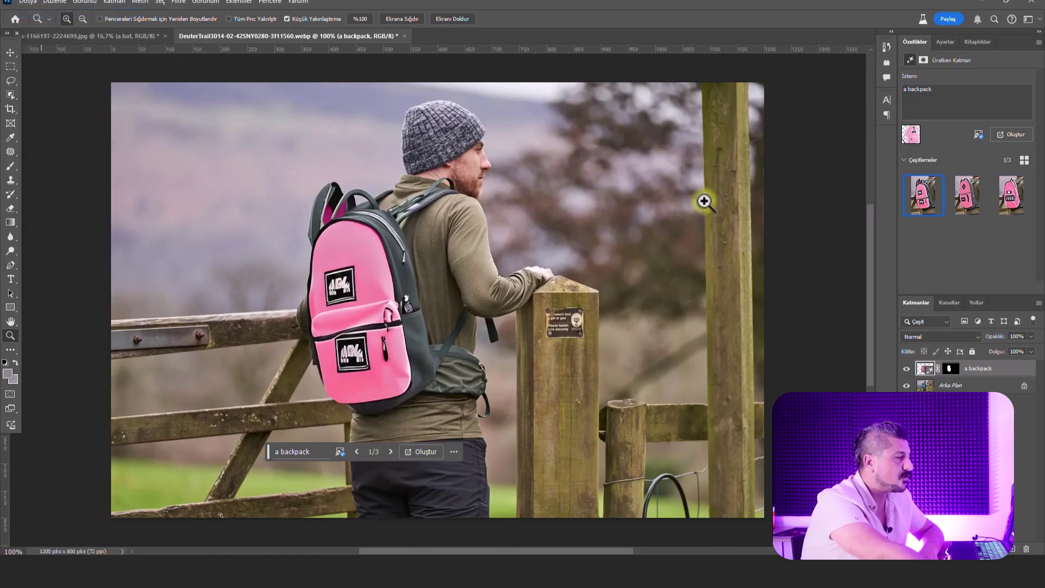
{"action": "key", "text": "ctrl+n"}
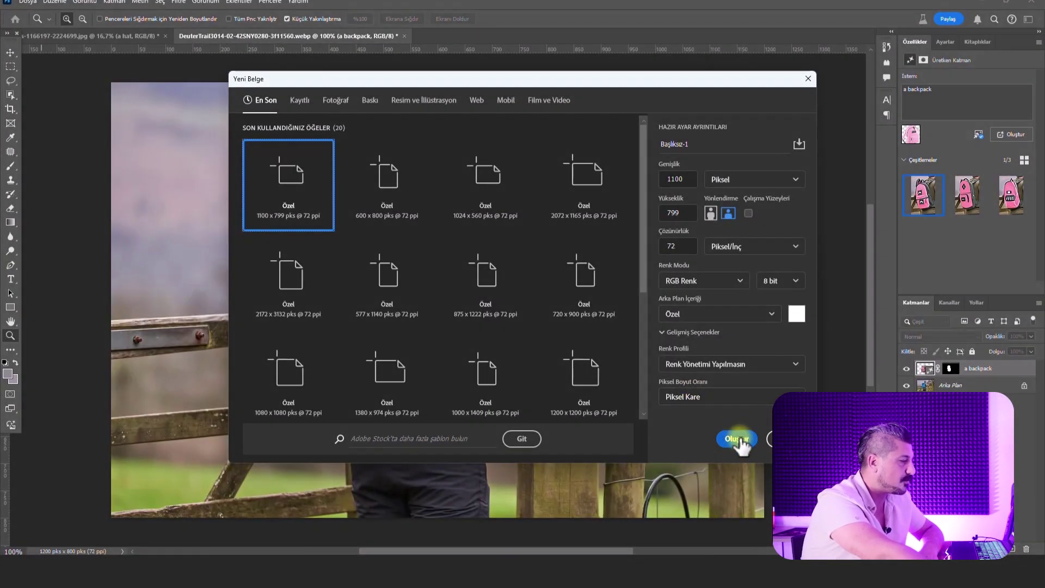
Step: Create the blank 1100 × 799 px document Başlıksız-1
{"action": "left_click", "coordinate": [739, 440]}
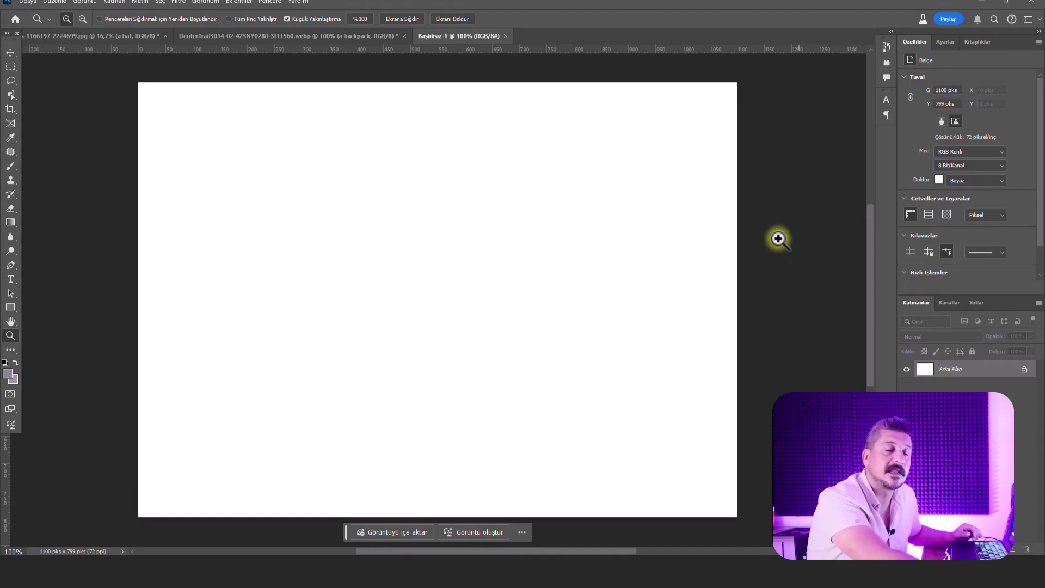
Step: Select the whole canvas and Generative Fill it with 'a man working with the computer'
{"action": "left_click", "coordinate": [10, 66]}
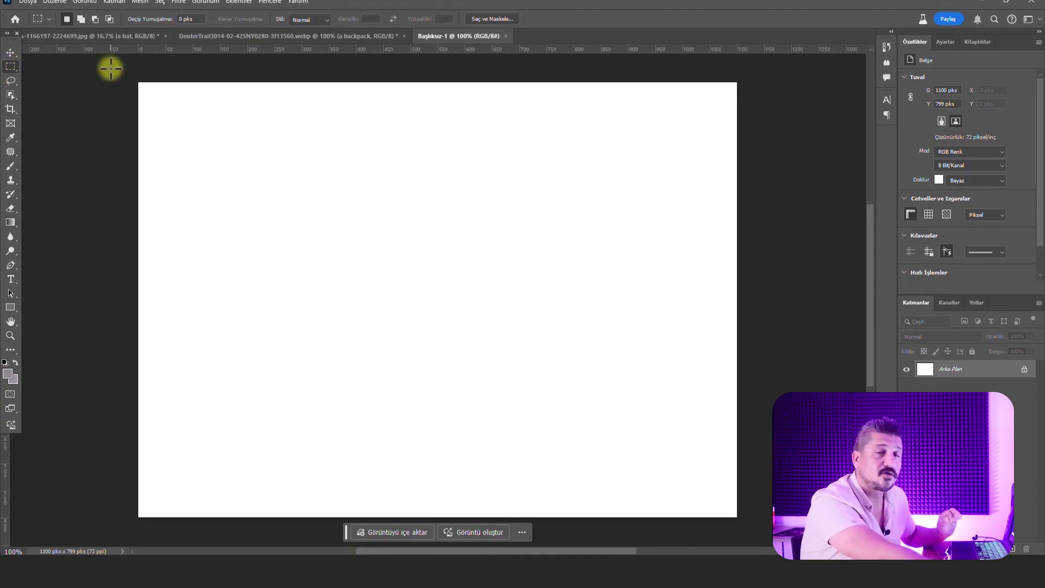
{"action": "left_click_drag", "start_coordinate": [111, 68], "coordinate": [690, 532]}
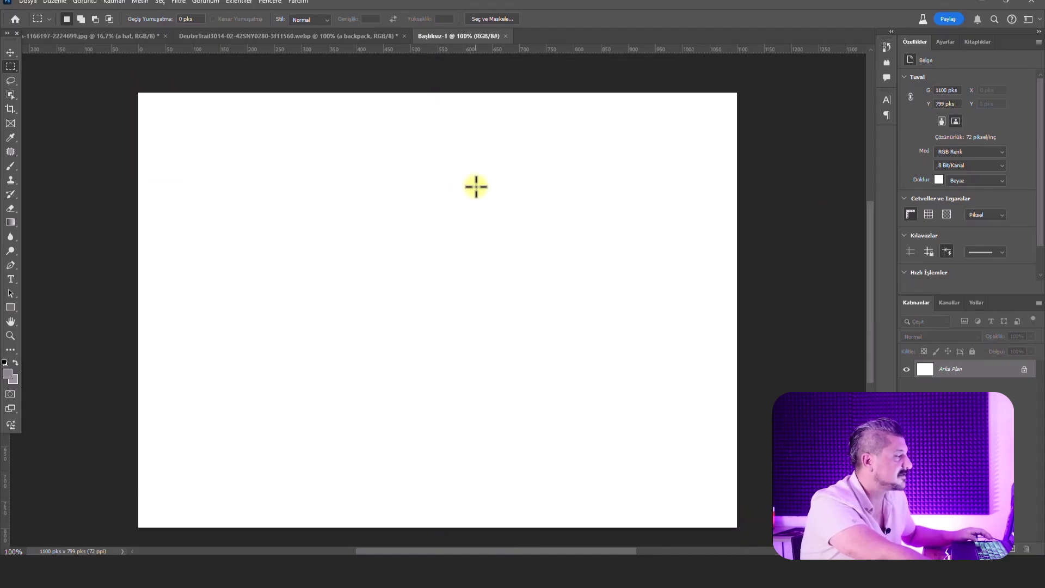
{"action": "key", "text": "ctrl+a"}
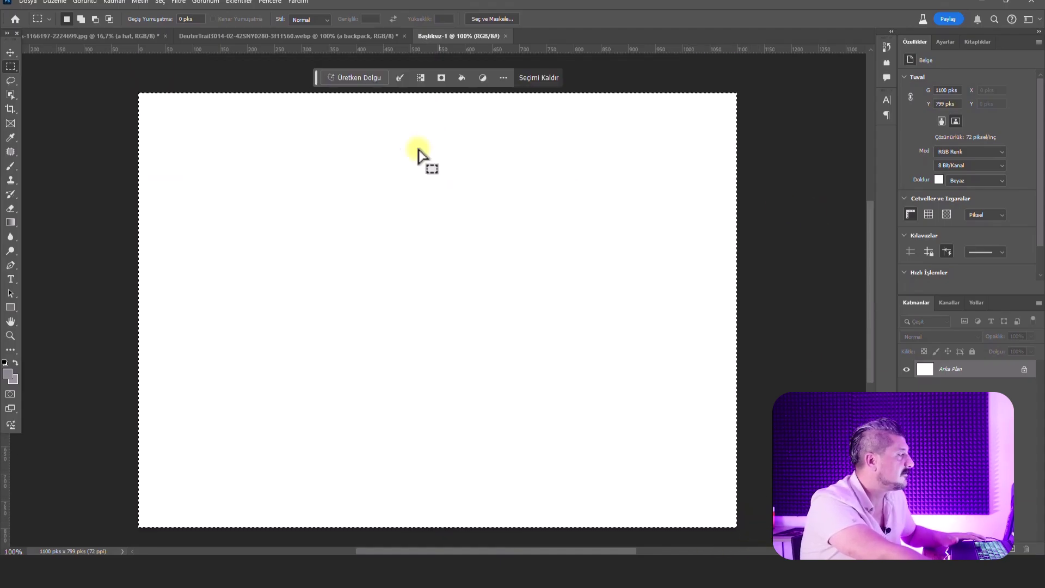
{"action": "left_click", "coordinate": [350, 80]}
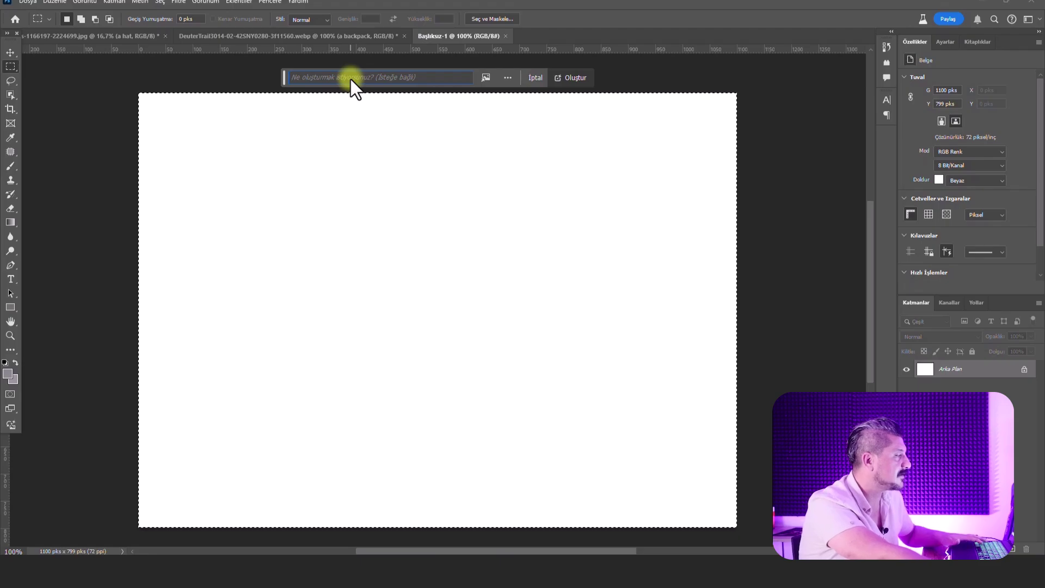
{"action": "type", "text": "a man"}
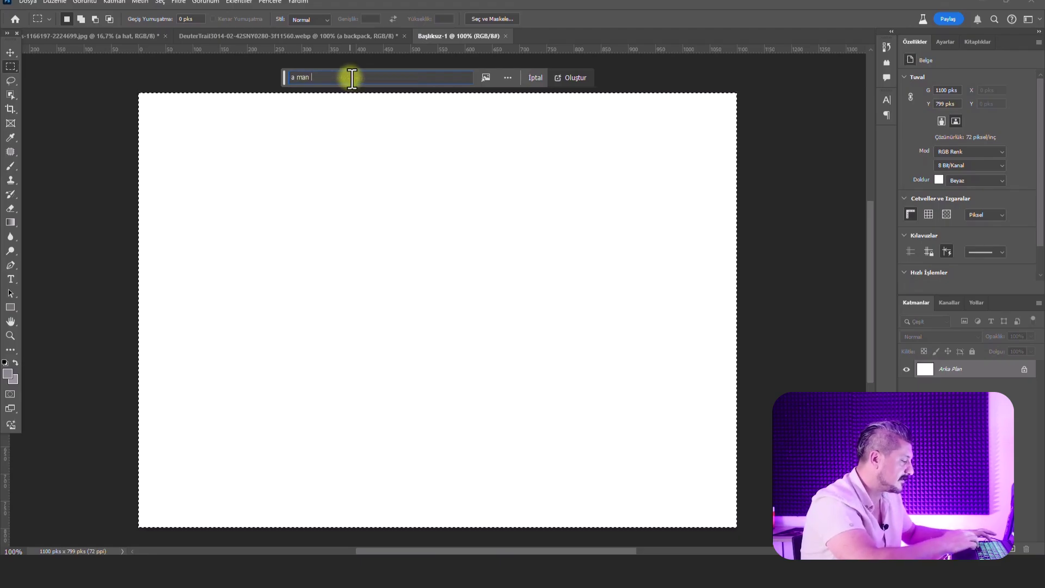
{"action": "type", "text": " working with t"}
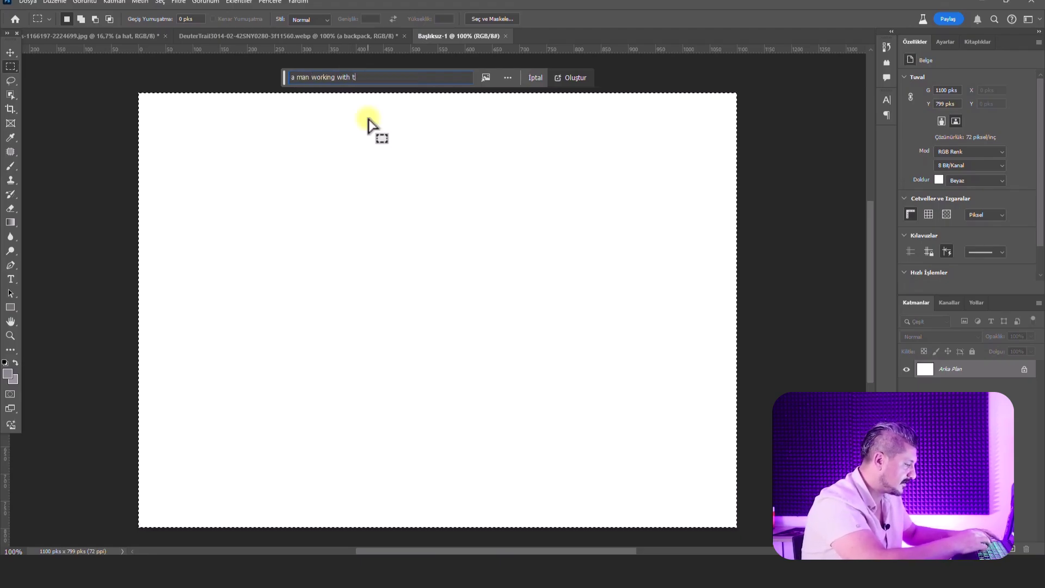
{"action": "type", "text": "he computer"}
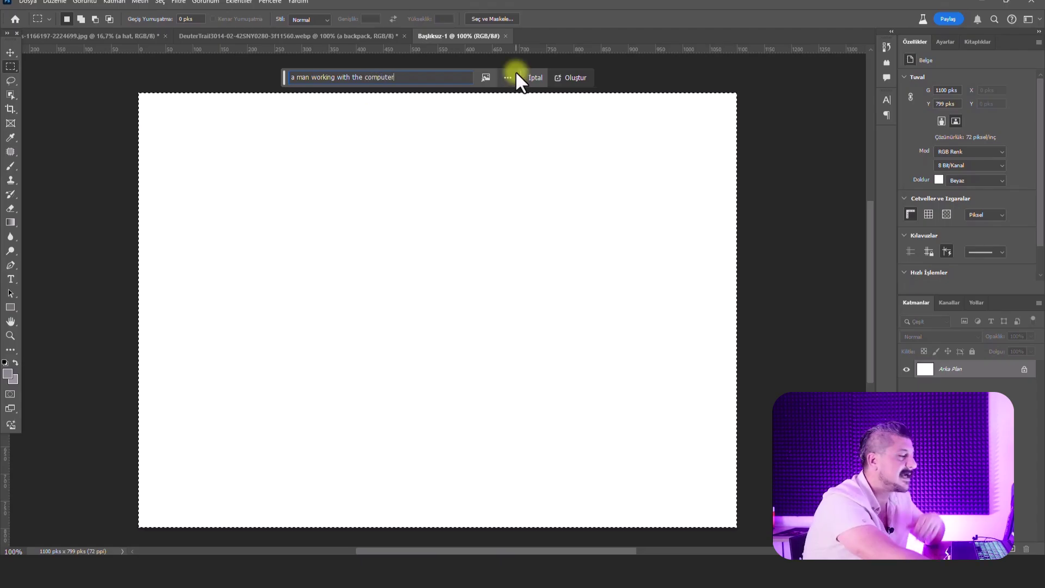
{"action": "left_click", "coordinate": [567, 80]}
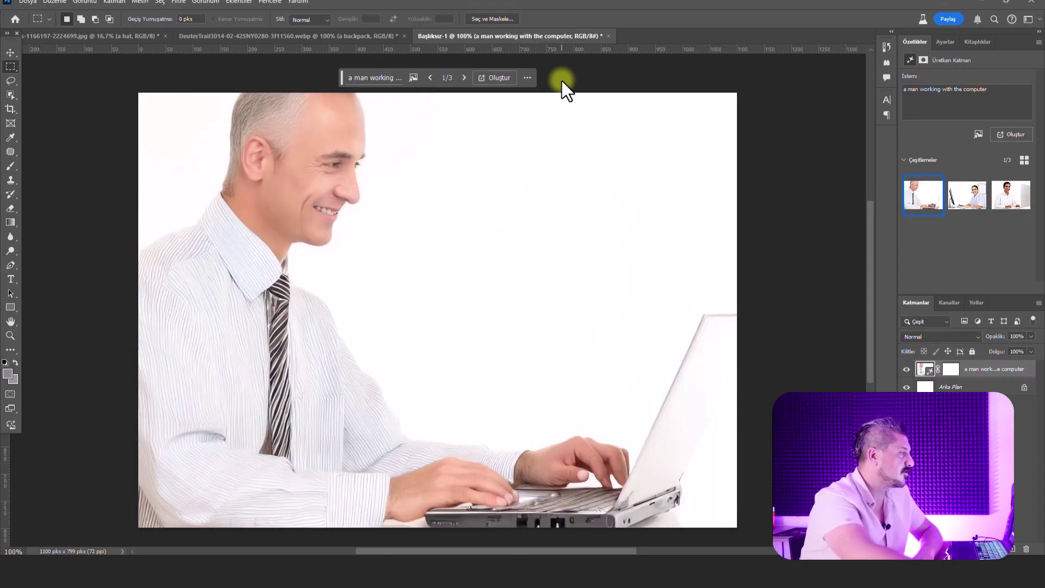
Step: Cycle through the three variations and settle on 1/3, the grey-haired man at a laptop
{"action": "left_click", "coordinate": [465, 77]}
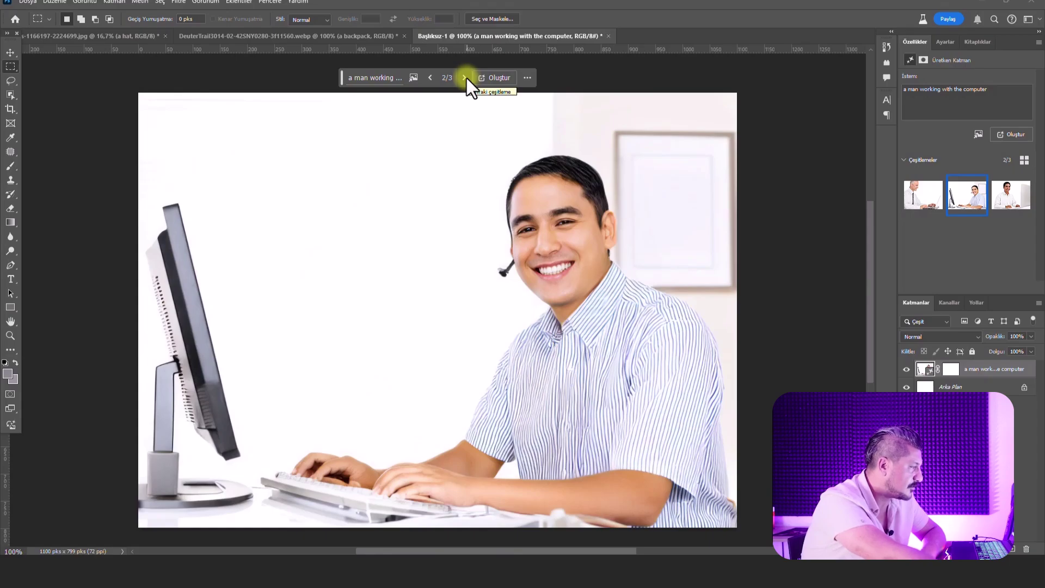
{"action": "left_click", "coordinate": [464, 77]}
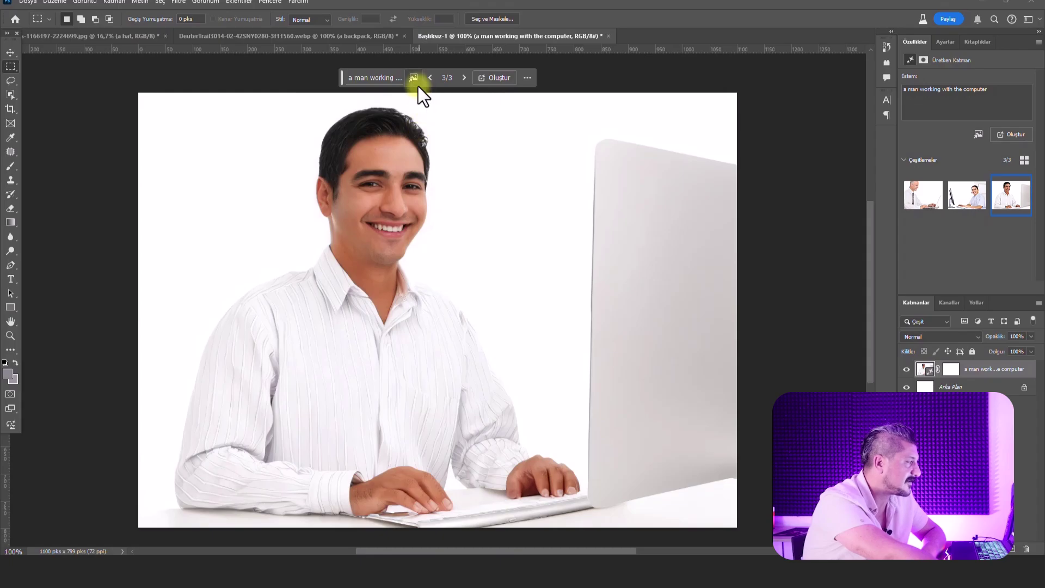
{"action": "left_click", "coordinate": [430, 78]}
{"action": "left_click", "coordinate": [430, 78]}
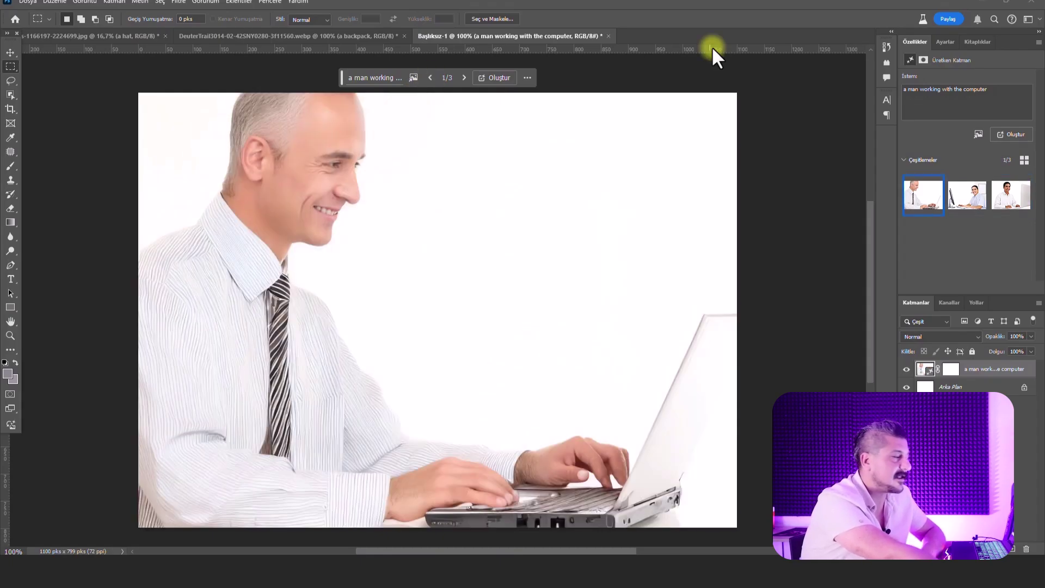
Step: Create a second blank document, Başlıksız-2, and bring up the Generate Image window
{"action": "left_click", "coordinate": [28, 2]}
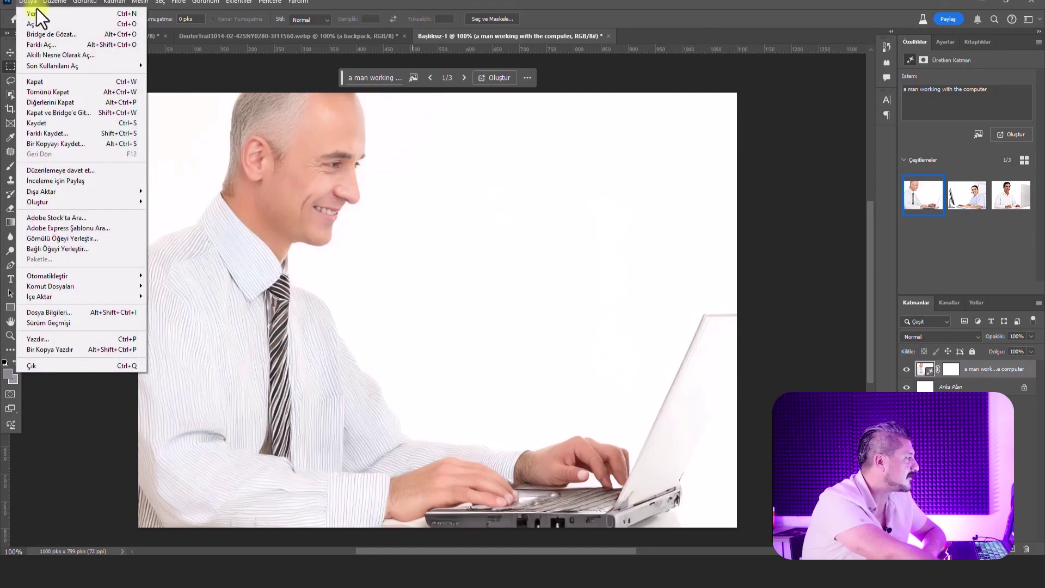
{"action": "key", "text": "Return"}
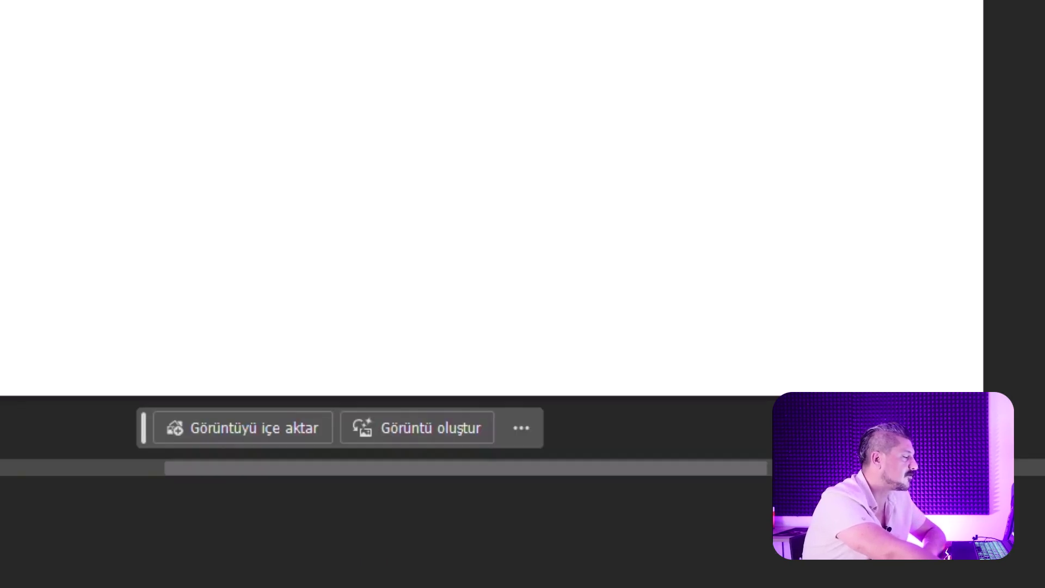
{"action": "left_click", "coordinate": [426, 435]}
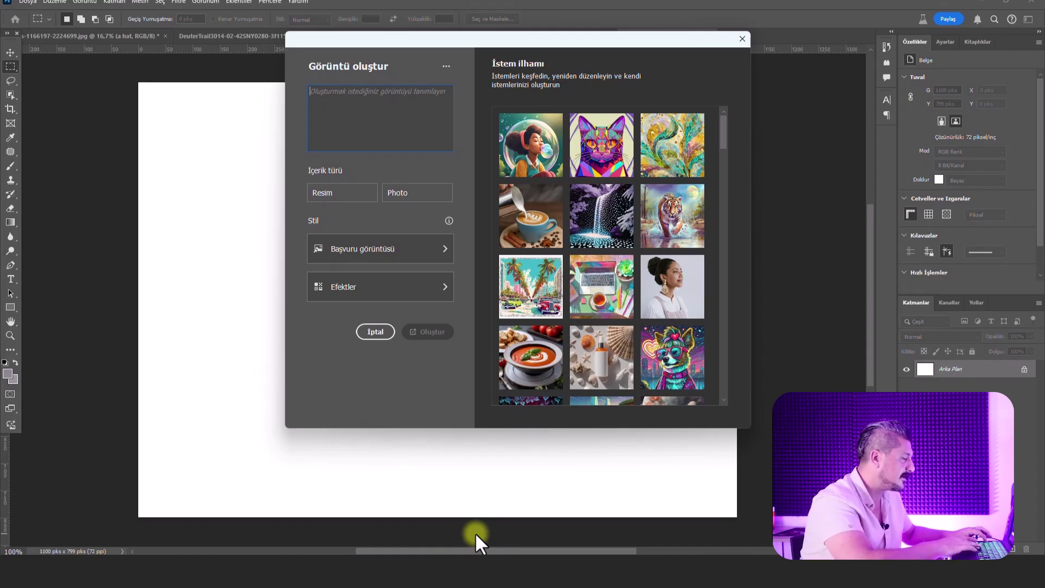
Step: Generate a Photo-type image of 'a man working with the computer' after browsing effect categories
{"action": "type", "text": "a man working with the computer"}
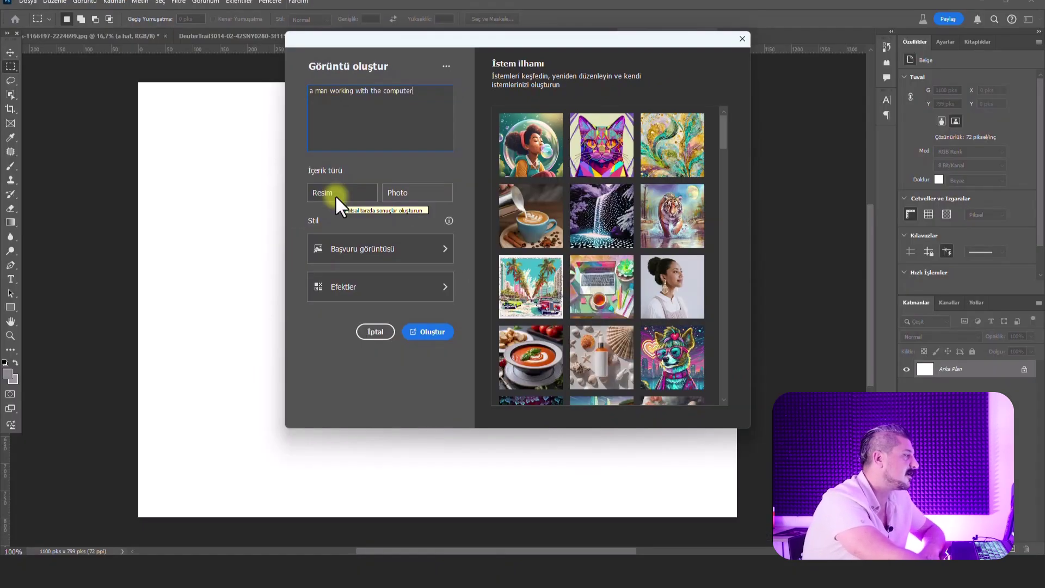
{"action": "left_click", "coordinate": [408, 195]}
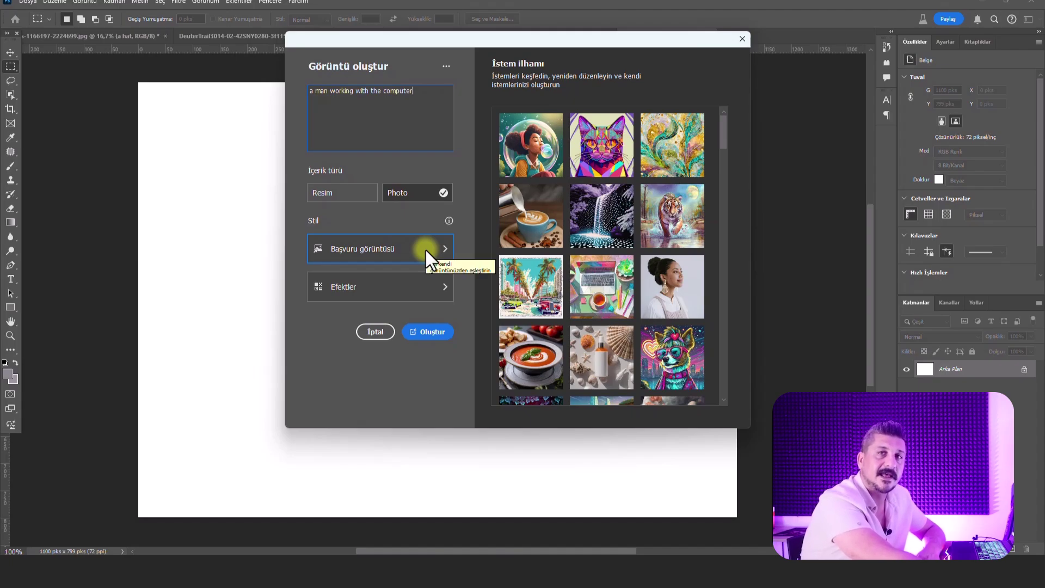
{"action": "left_click", "coordinate": [397, 283]}
{"action": "left_click", "coordinate": [599, 128]}
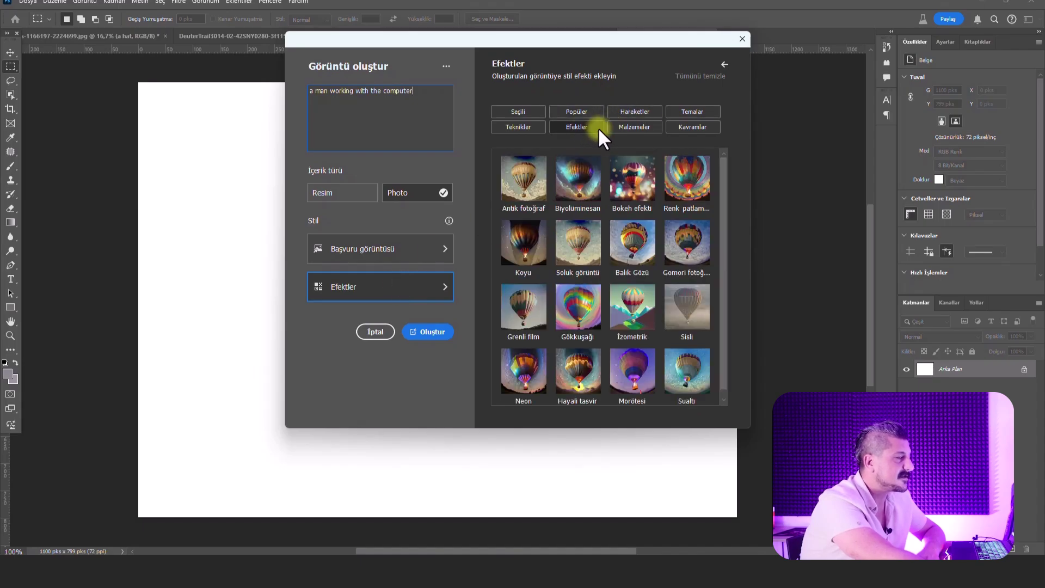
{"action": "left_click", "coordinate": [636, 129]}
{"action": "left_click", "coordinate": [691, 126]}
{"action": "left_click", "coordinate": [527, 126]}
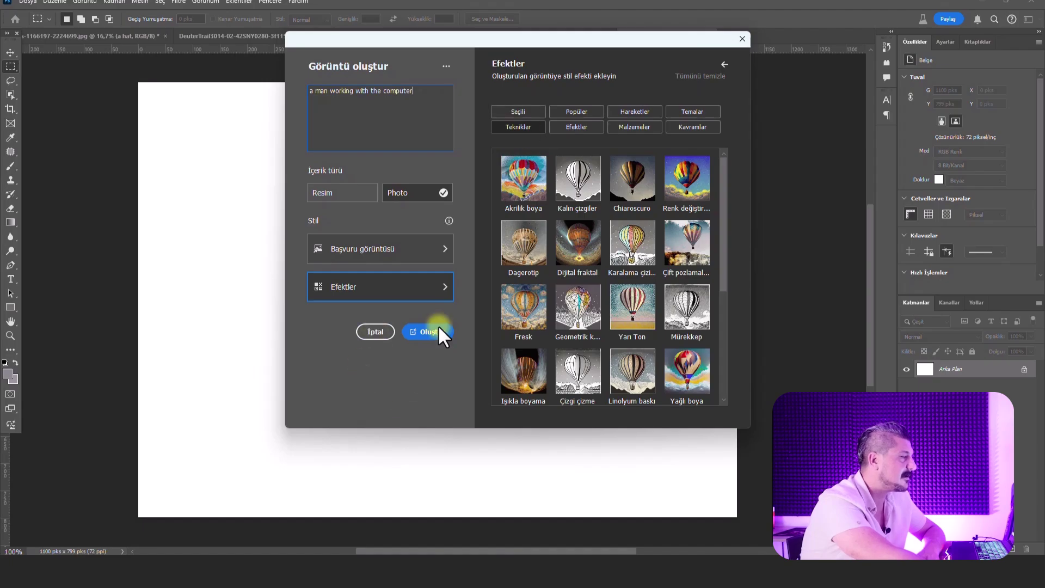
{"action": "left_click", "coordinate": [512, 112]}
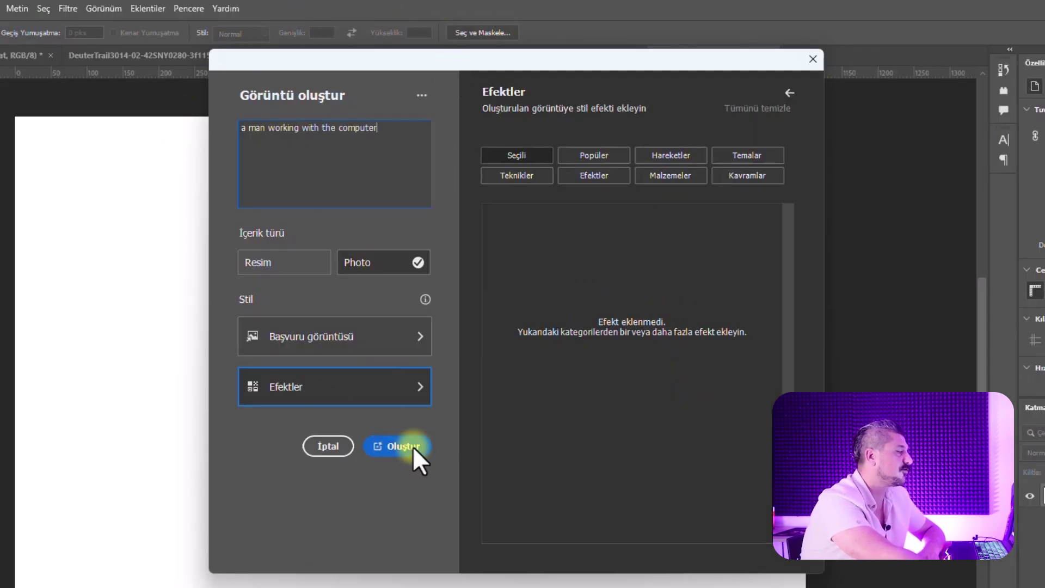
{"action": "left_click", "coordinate": [413, 446]}
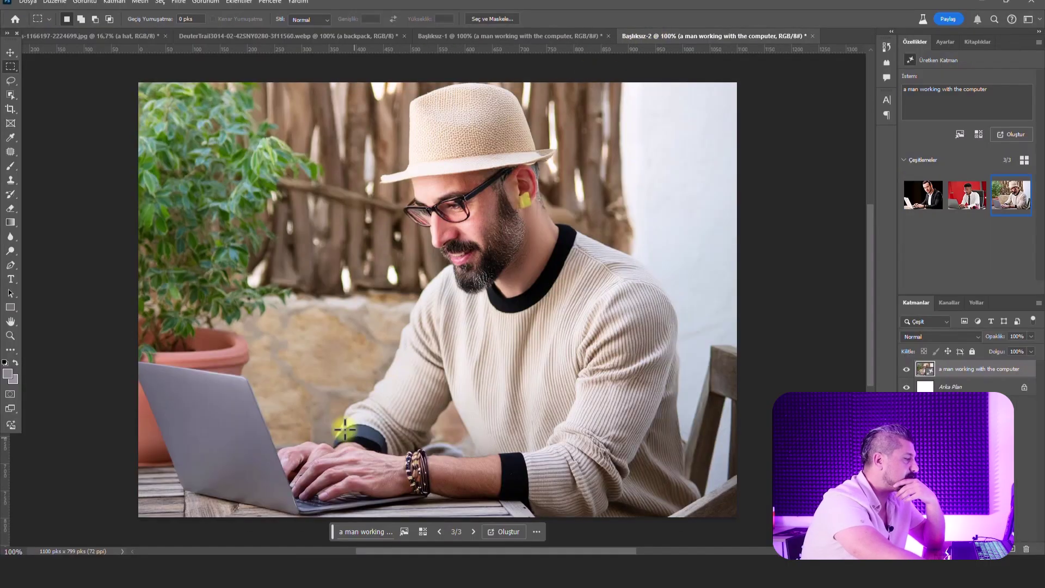
Step: Zoom in on the generated sweater detail and step through variations back to 1/3
{"action": "left_click", "coordinate": [11, 335]}
{"action": "left_click", "coordinate": [362, 375]}
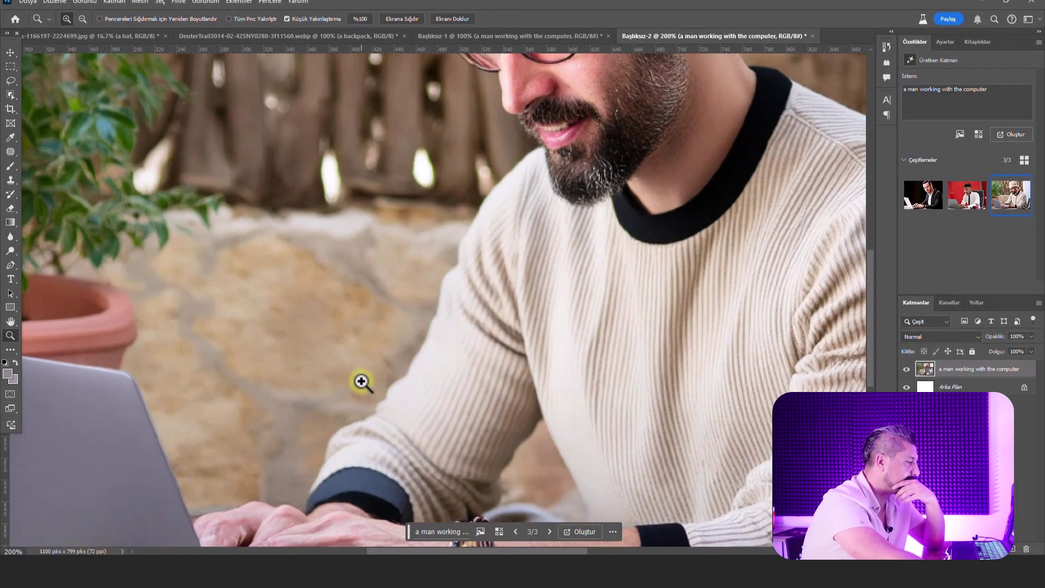
{"action": "scroll", "coordinate": [362, 376], "scroll_direction": "down", "scroll_amount": 2}
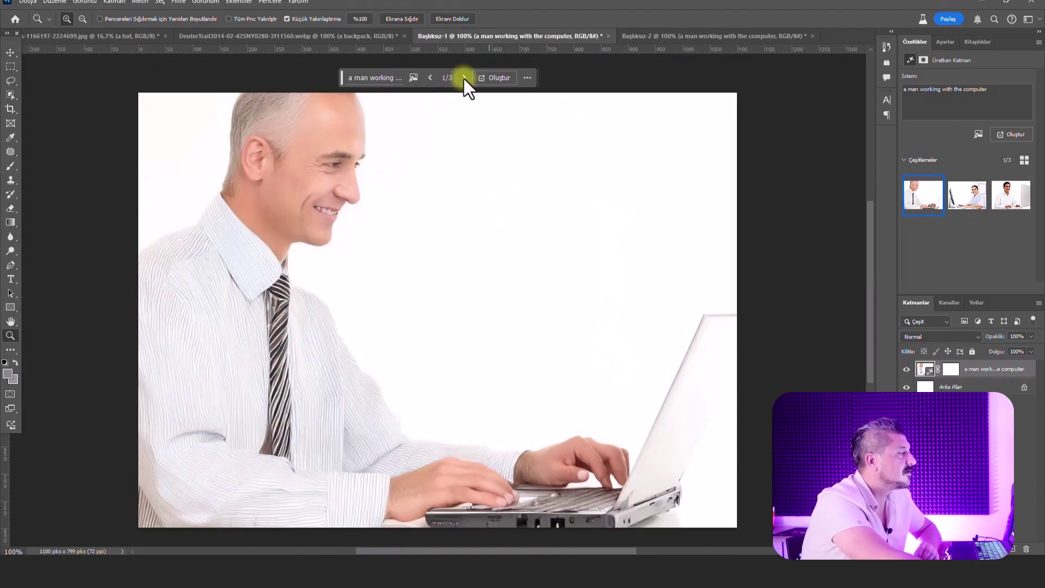
{"action": "left_click", "coordinate": [464, 77]}
{"action": "left_click", "coordinate": [463, 77]}
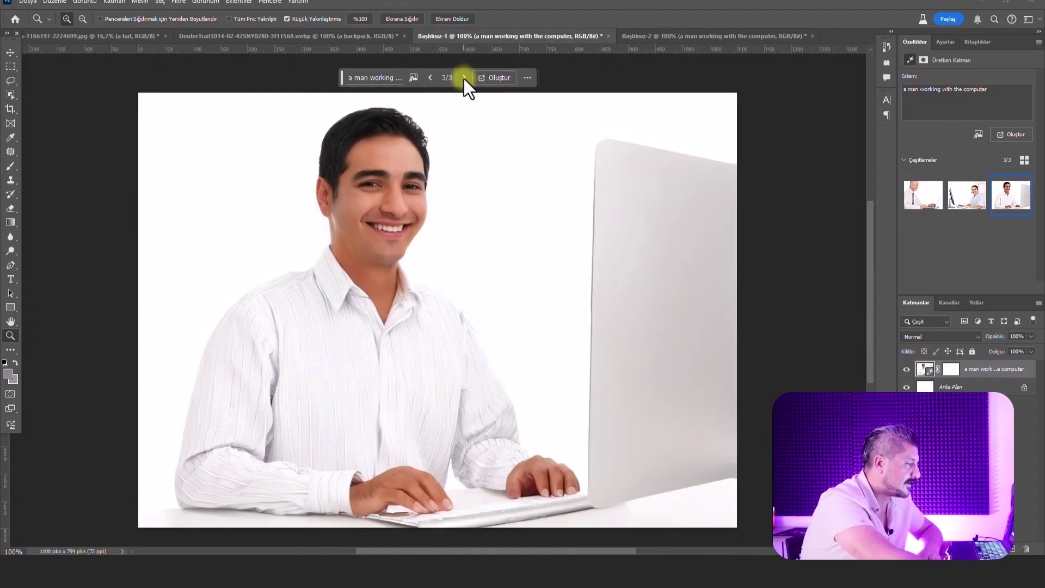
{"action": "left_click", "coordinate": [427, 76]}
{"action": "left_click", "coordinate": [427, 76]}
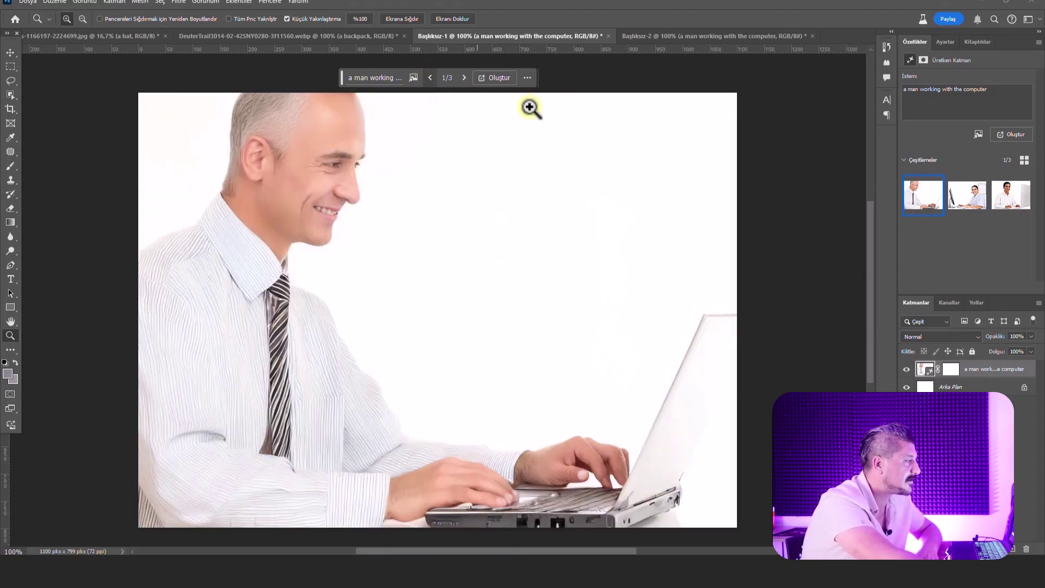
Step: View variations 2/3 and 3/3, then switch to the Başlıksız-2 document
{"action": "left_click", "coordinate": [463, 77]}
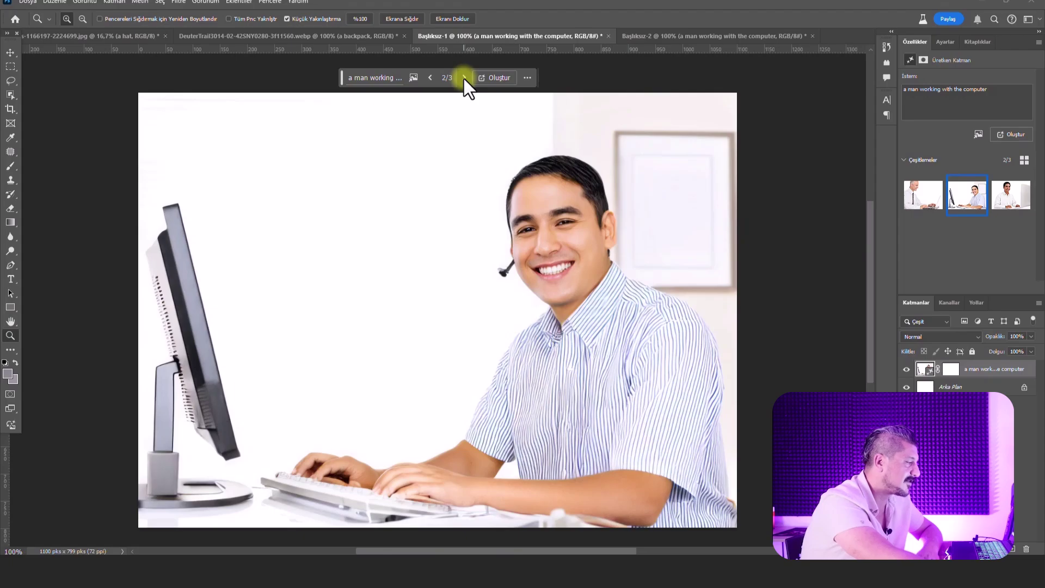
{"action": "left_click", "coordinate": [464, 77]}
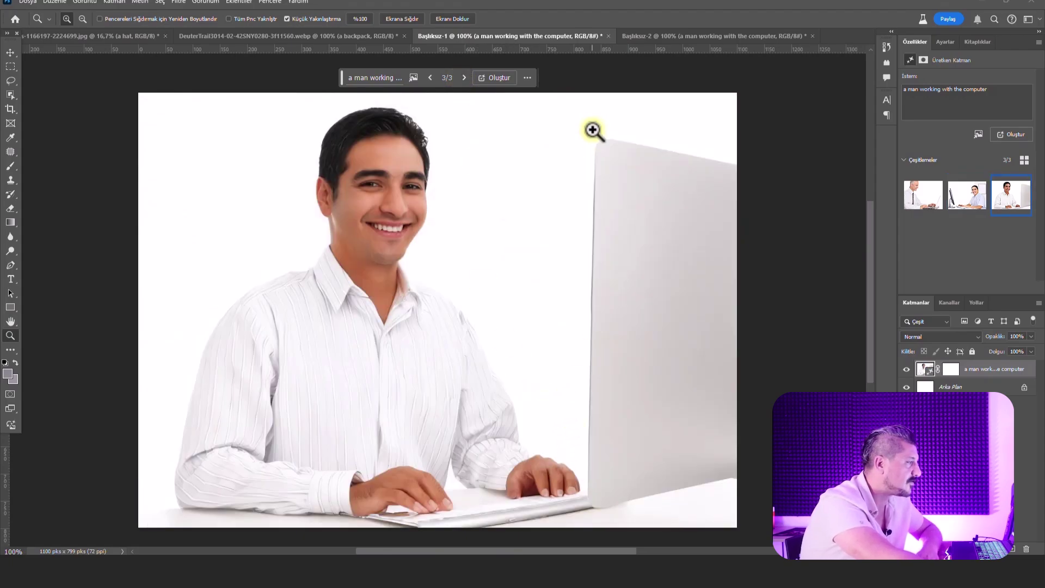
{"action": "left_click", "coordinate": [661, 36]}
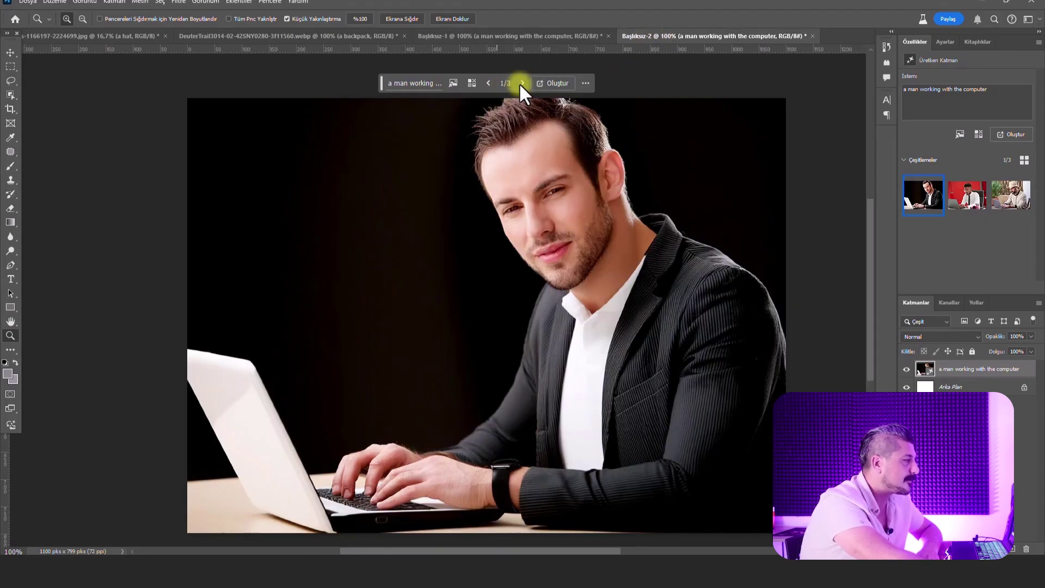
Step: Cycle past the red-background variation to variation 3/3, the bearded man in a hat
{"action": "left_click", "coordinate": [522, 82]}
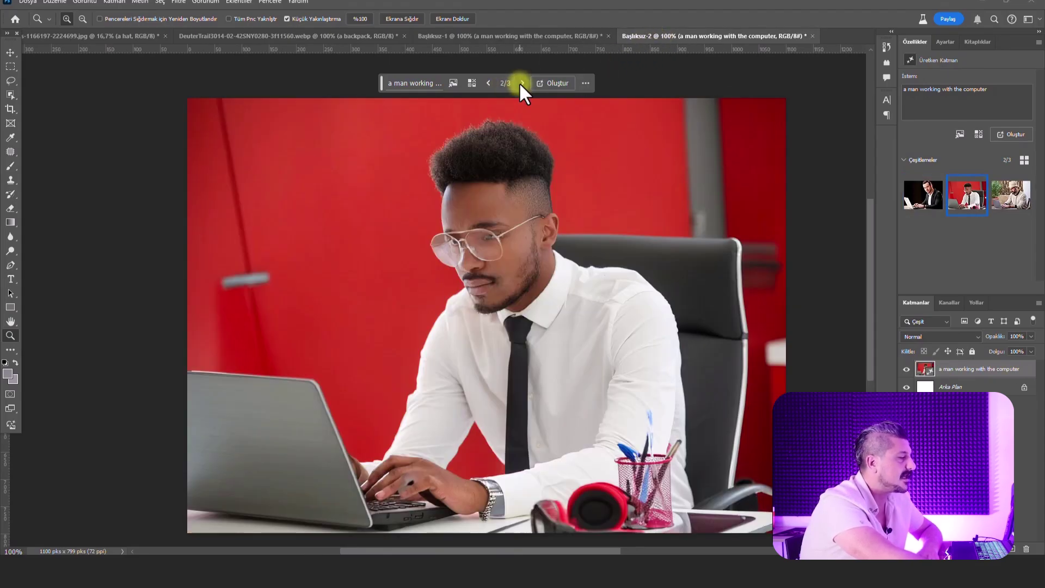
{"action": "left_click", "coordinate": [520, 83]}
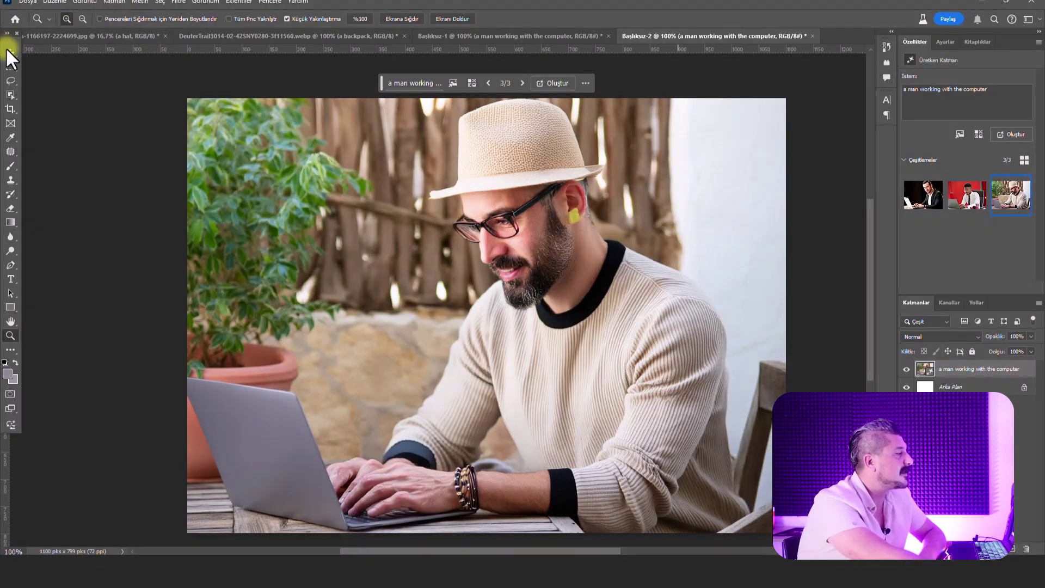
{"action": "left_click", "coordinate": [11, 52]}
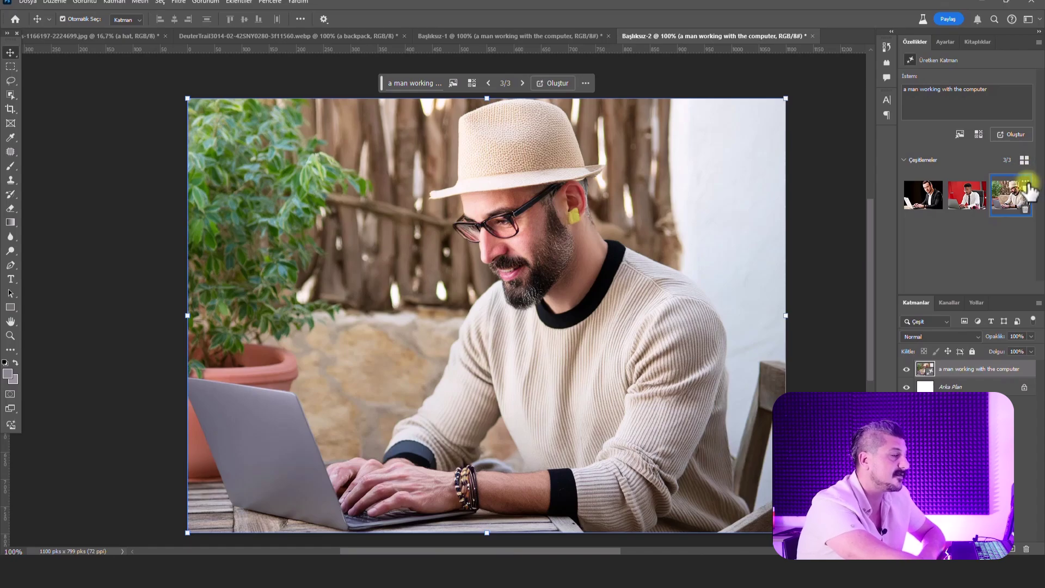
Step: Preview the three variations, then run Generate Similar (Benzerini oluştur) on the hat-man thumbnail
{"action": "left_click", "coordinate": [923, 195]}
{"action": "left_click", "coordinate": [967, 195]}
{"action": "left_click", "coordinate": [1011, 195]}
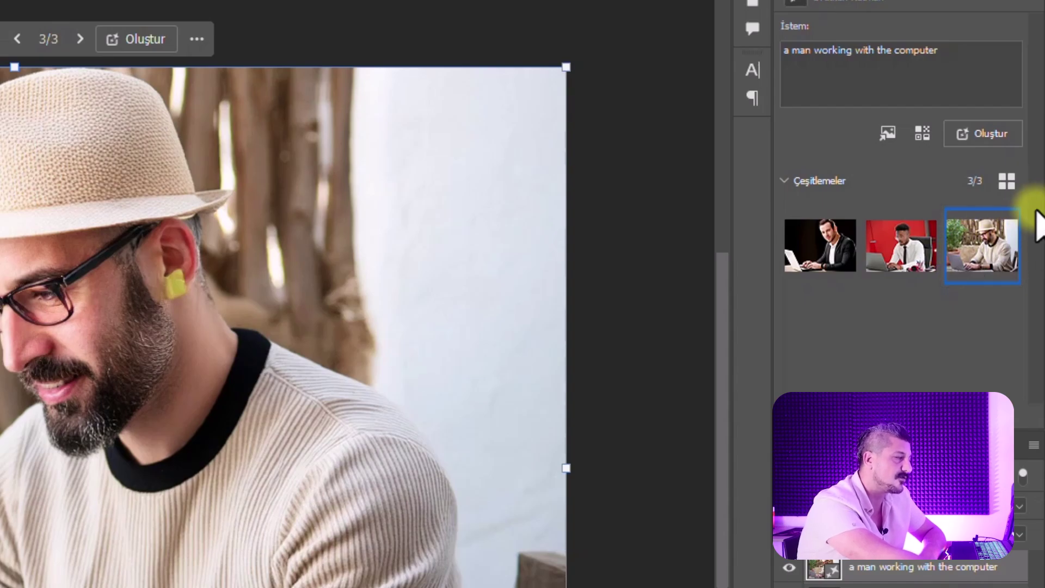
{"action": "right_click", "coordinate": [1009, 224]}
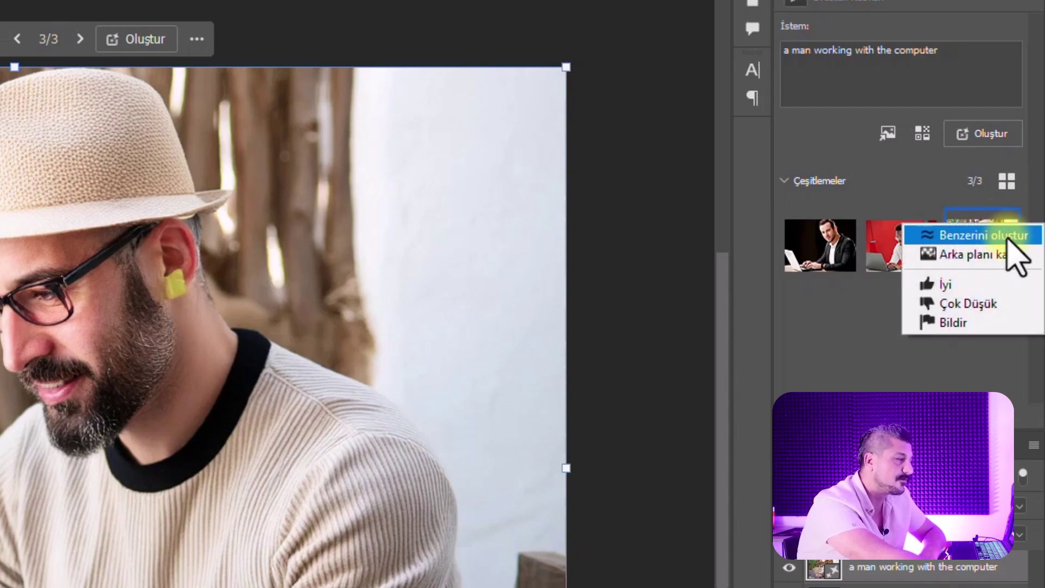
{"action": "left_click", "coordinate": [979, 235]}
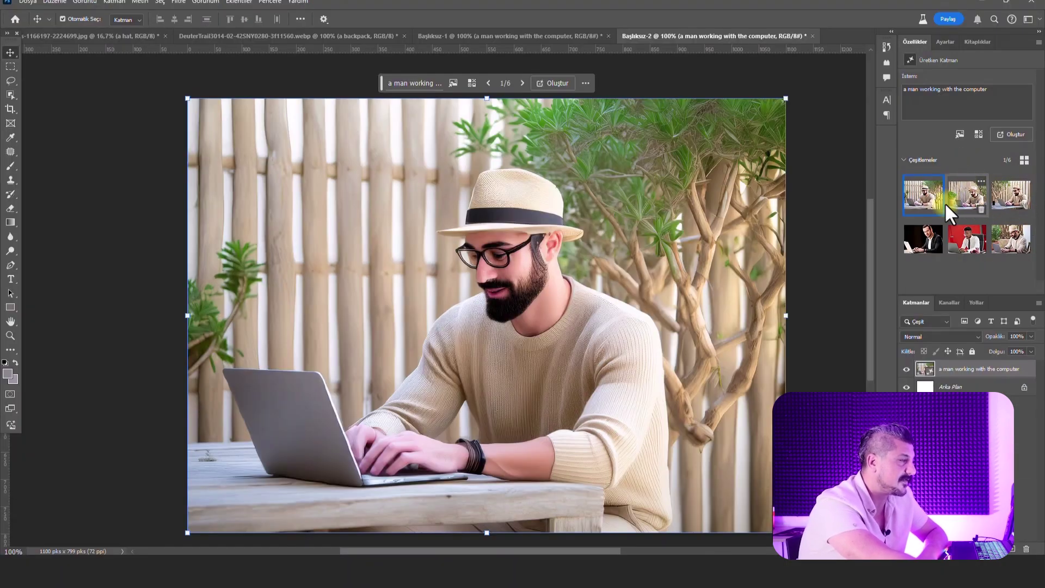
Step: Compare the three new similar variations of the hat-wearing man at his laptop
{"action": "left_click", "coordinate": [961, 202]}
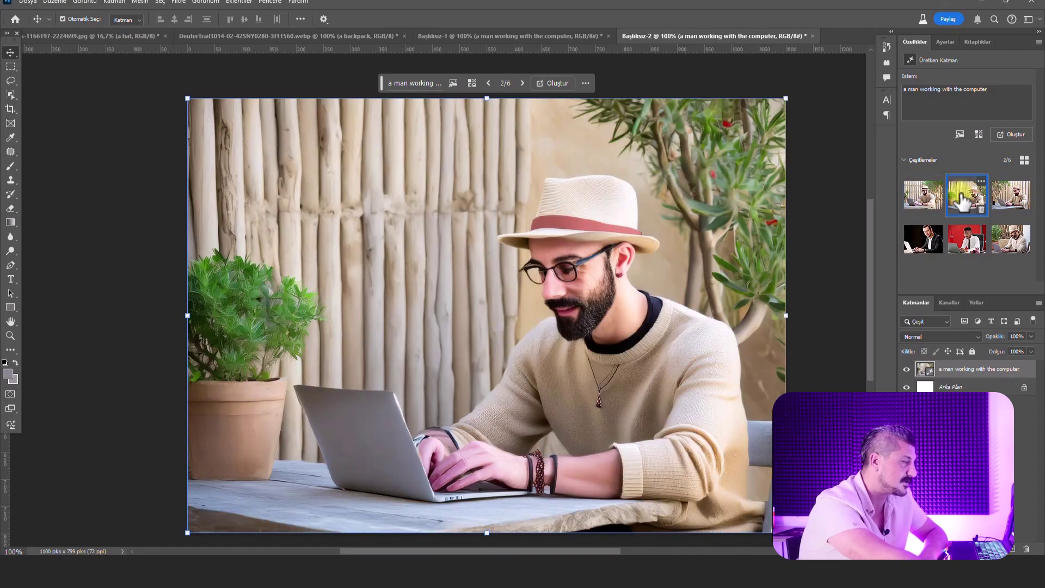
{"action": "left_click", "coordinate": [1011, 200]}
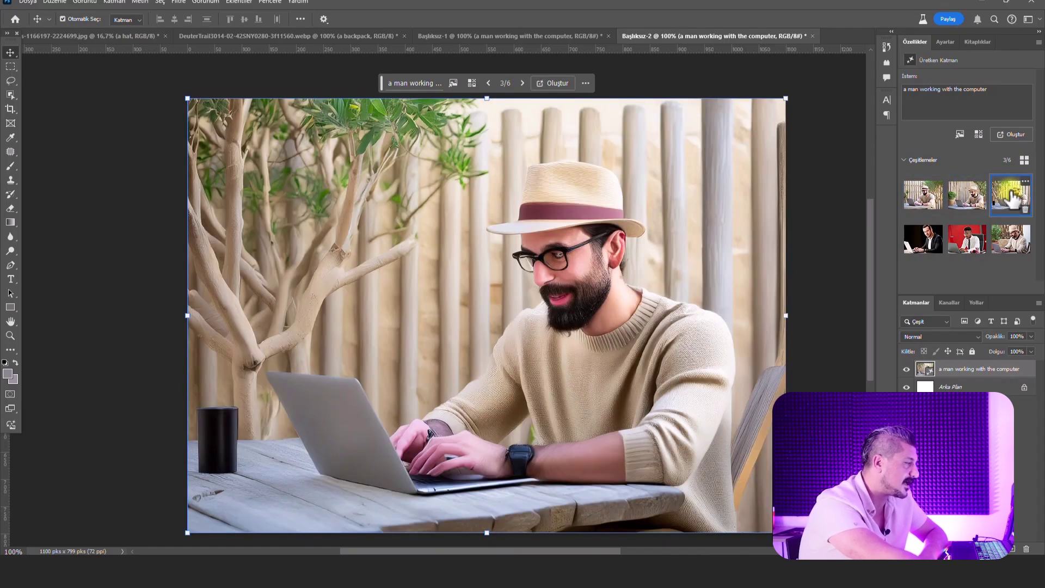
{"action": "left_click", "coordinate": [924, 197]}
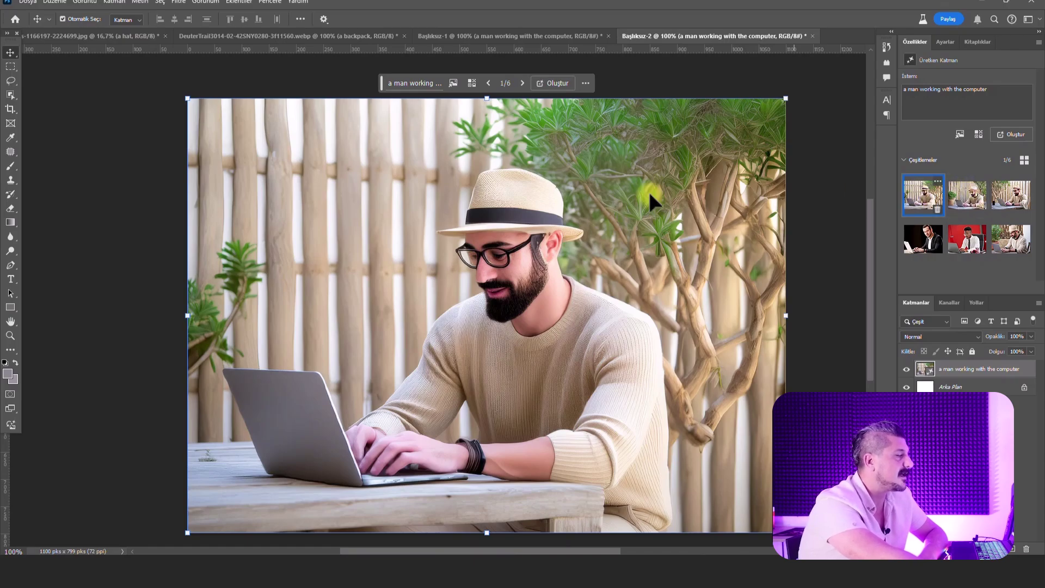
{"action": "left_click", "coordinate": [966, 195]}
{"action": "left_click", "coordinate": [1011, 195]}
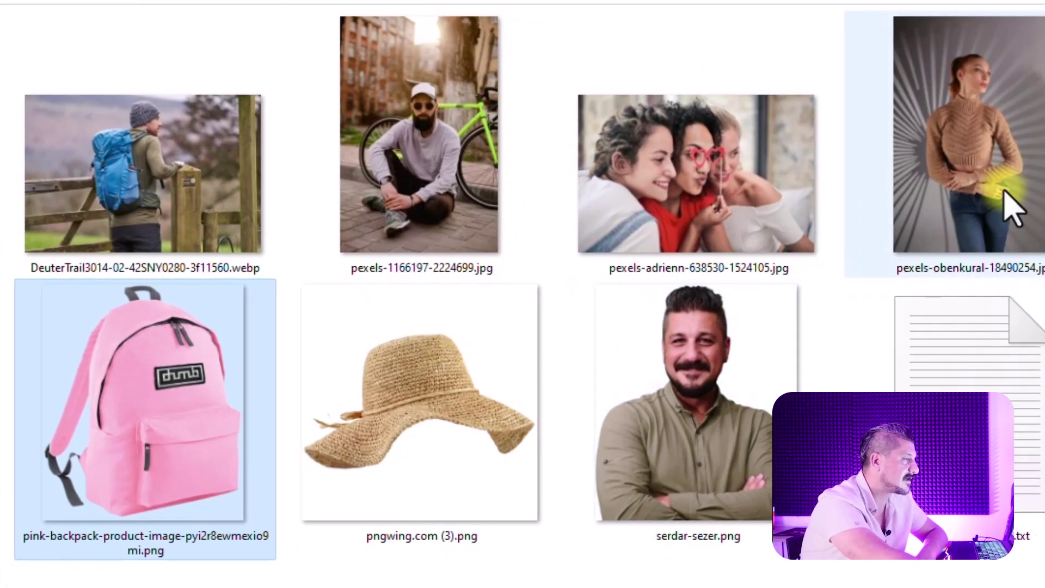
Step: Open pexels-obenkural-18490254.jpg, remove its background, and enter the background prompt 'at the beach'
{"action": "left_click", "coordinate": [1009, 209]}
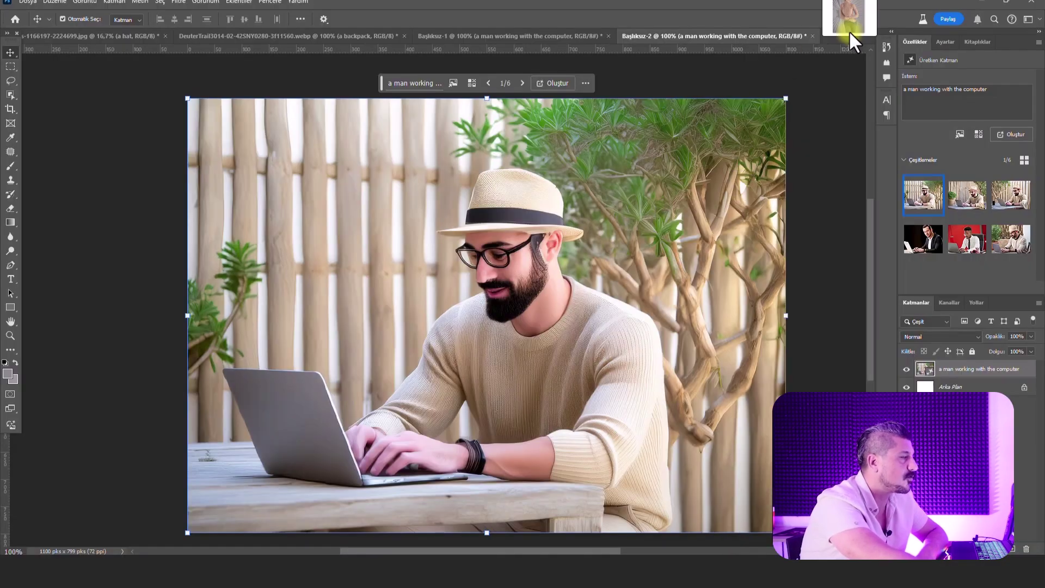
{"action": "left_click_drag", "start_coordinate": [850, 32], "coordinate": [850, 37]}
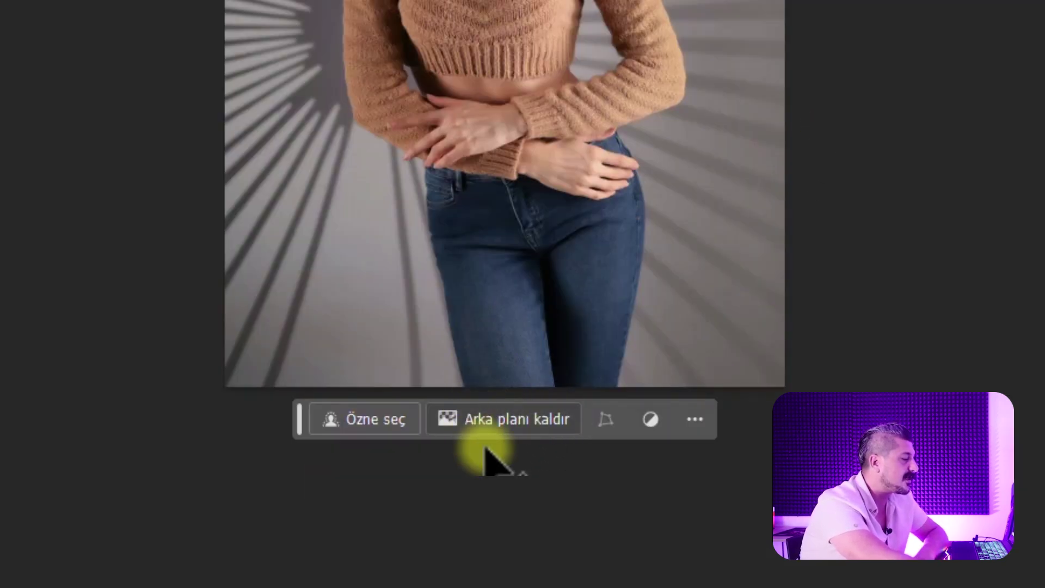
{"action": "left_click", "coordinate": [549, 423]}
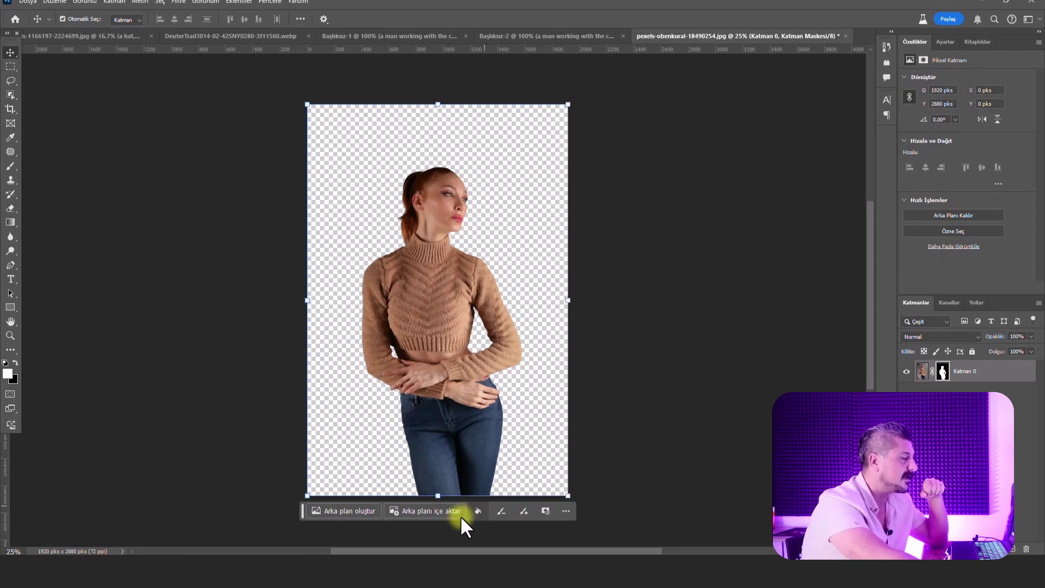
{"action": "left_click", "coordinate": [341, 512]}
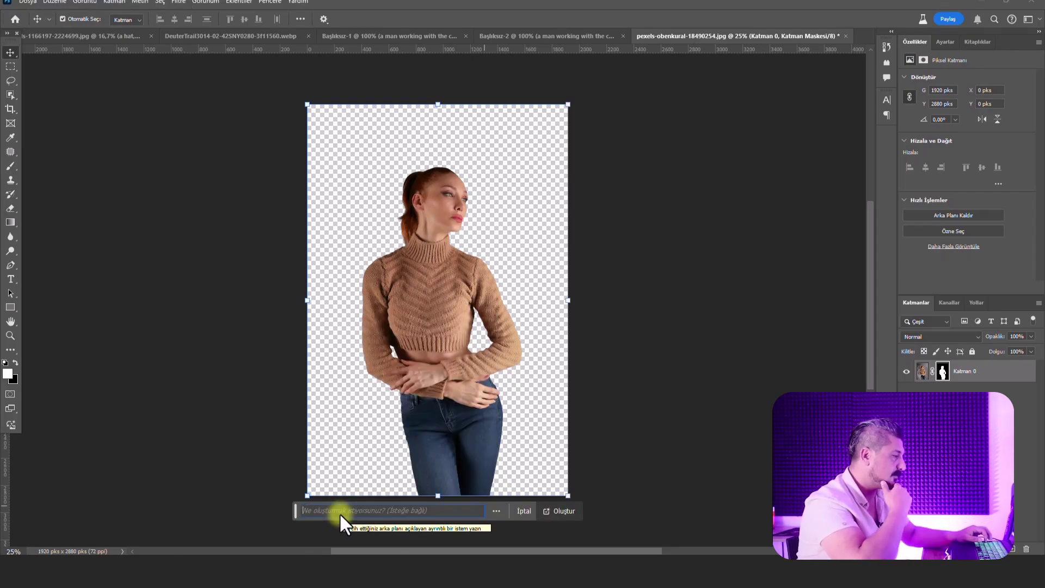
{"action": "type", "text": "at the b"}
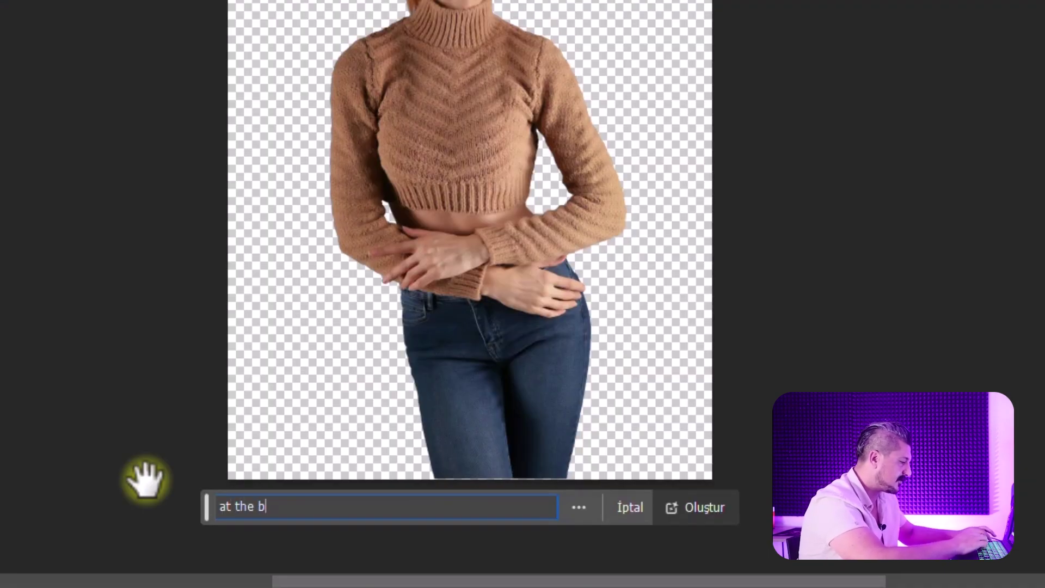
{"action": "type", "text": "each"}
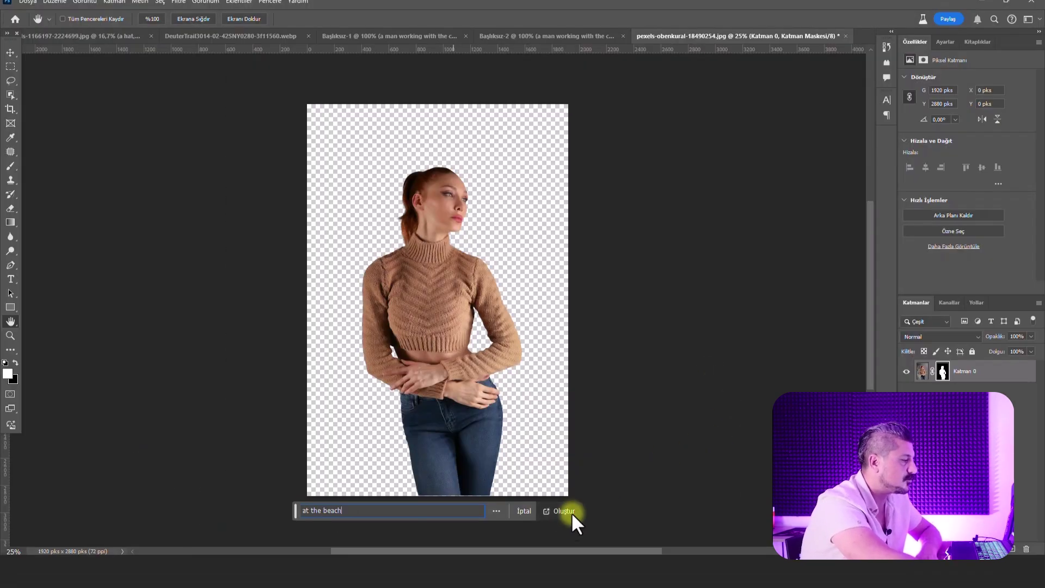
Step: Generate beach and autumn-street backgrounds, then open pexels-adrienn-638530-1524105.jpg
{"action": "left_click", "coordinate": [571, 508]}
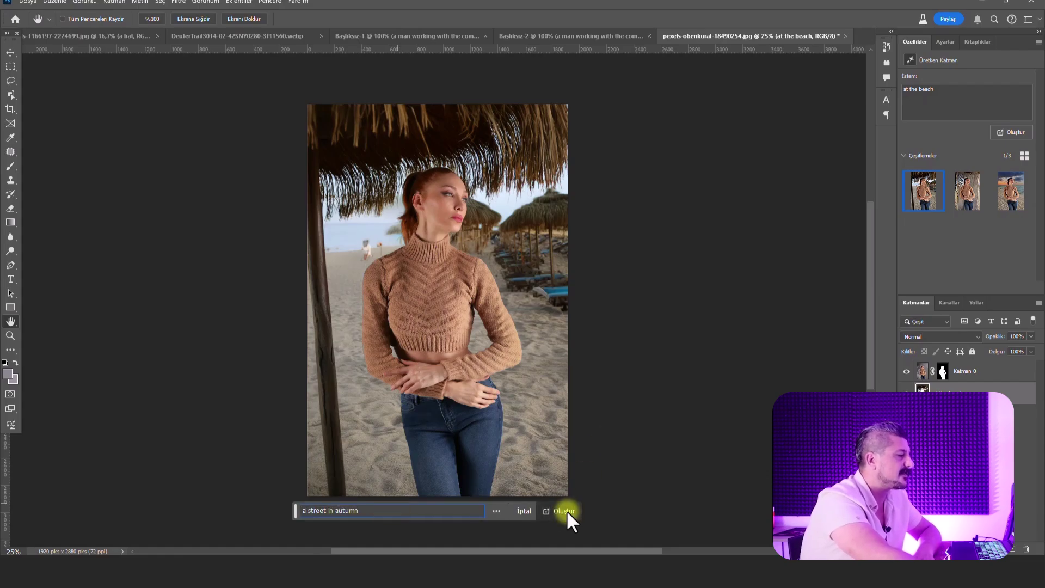
{"action": "left_click", "coordinate": [564, 510]}
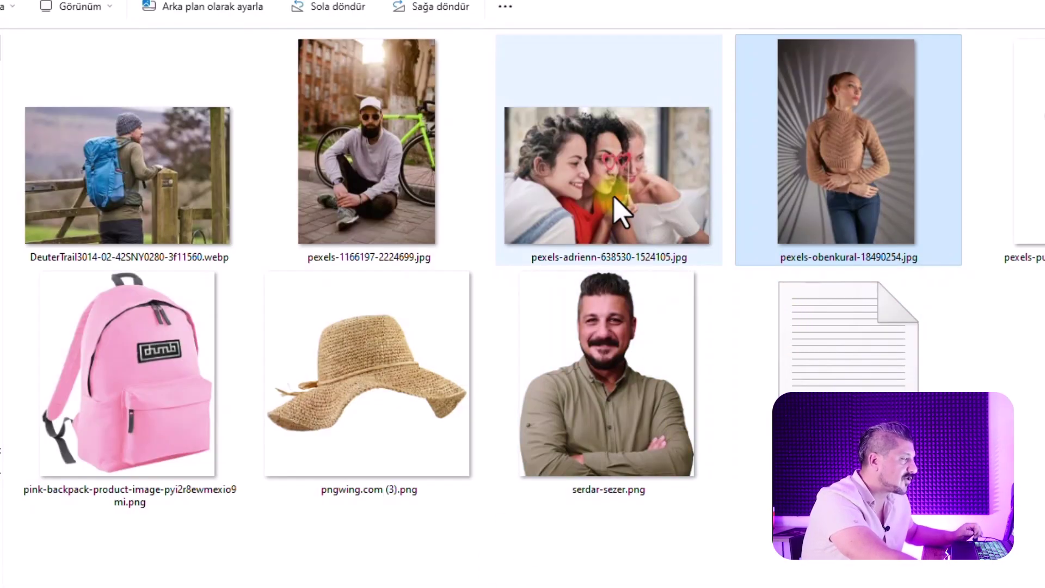
{"action": "left_click", "coordinate": [618, 211]}
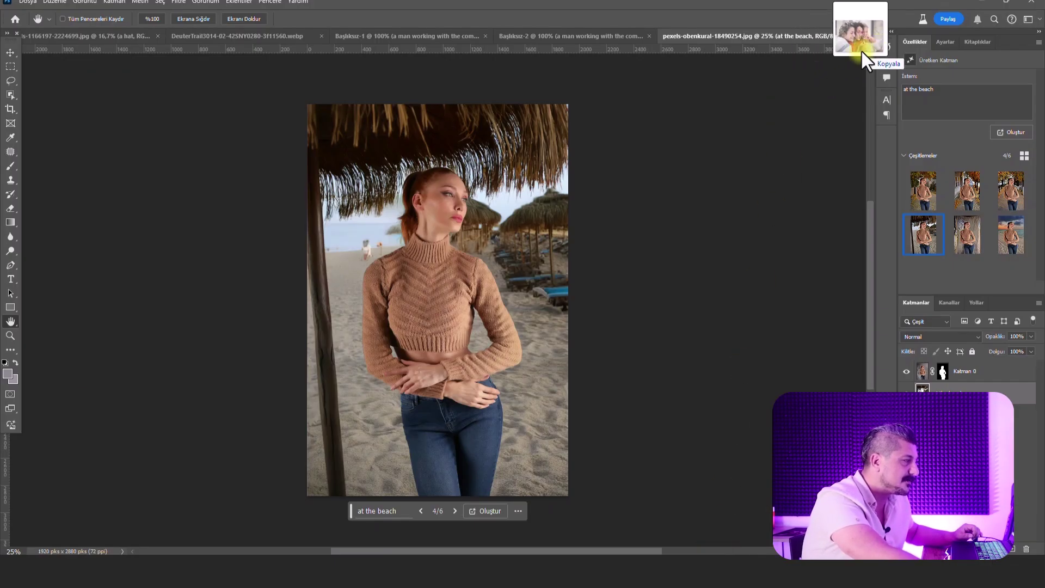
{"action": "left_click_drag", "start_coordinate": [858, 30], "coordinate": [841, 41]}
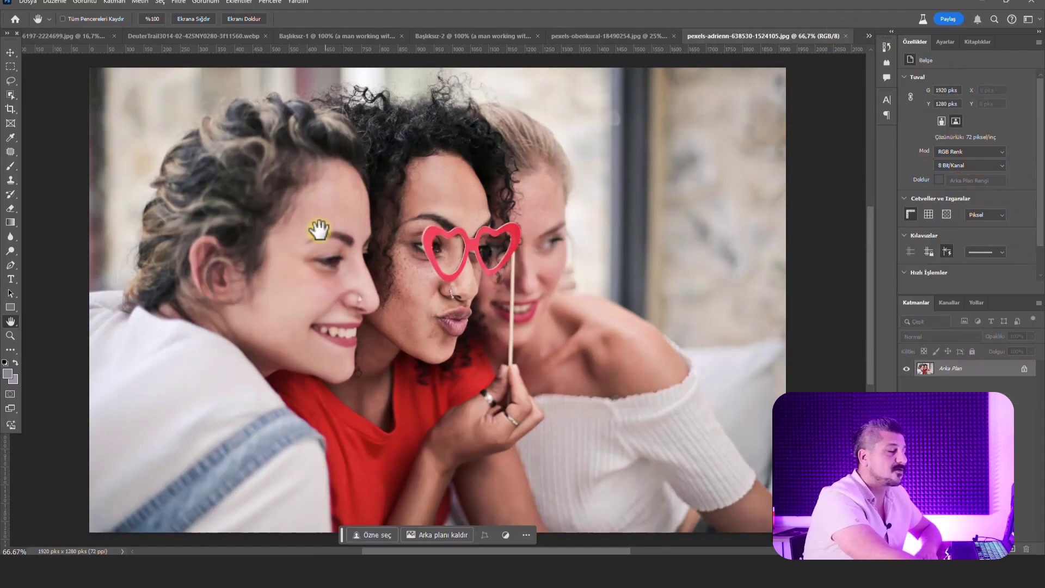
Step: Lasso the leftmost woman and run Generative Fill with an empty prompt to erase her
{"action": "left_click", "coordinate": [10, 80]}
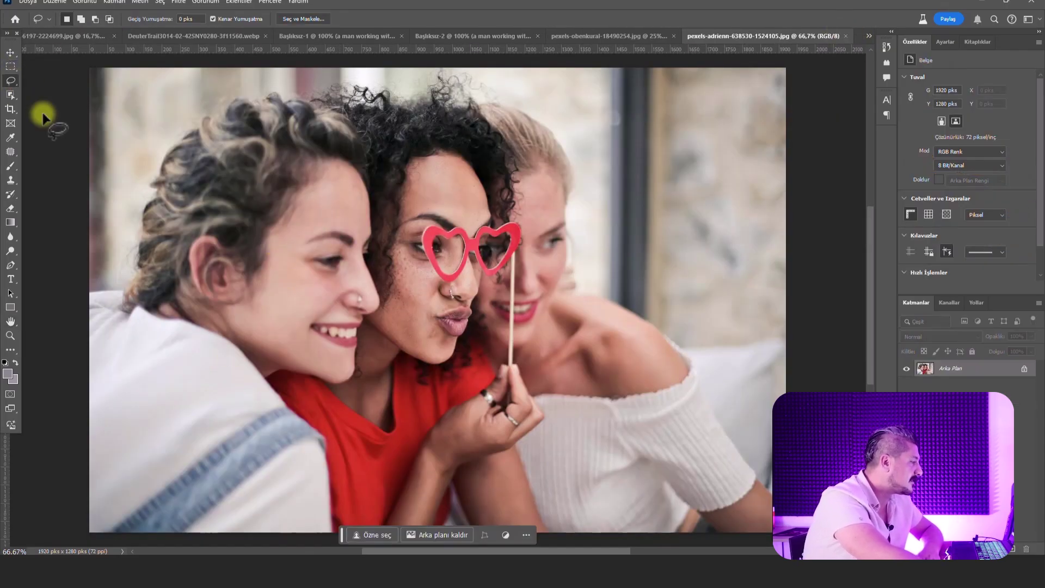
{"action": "left_click_drag", "start_coordinate": [333, 540], "coordinate": [324, 430]}
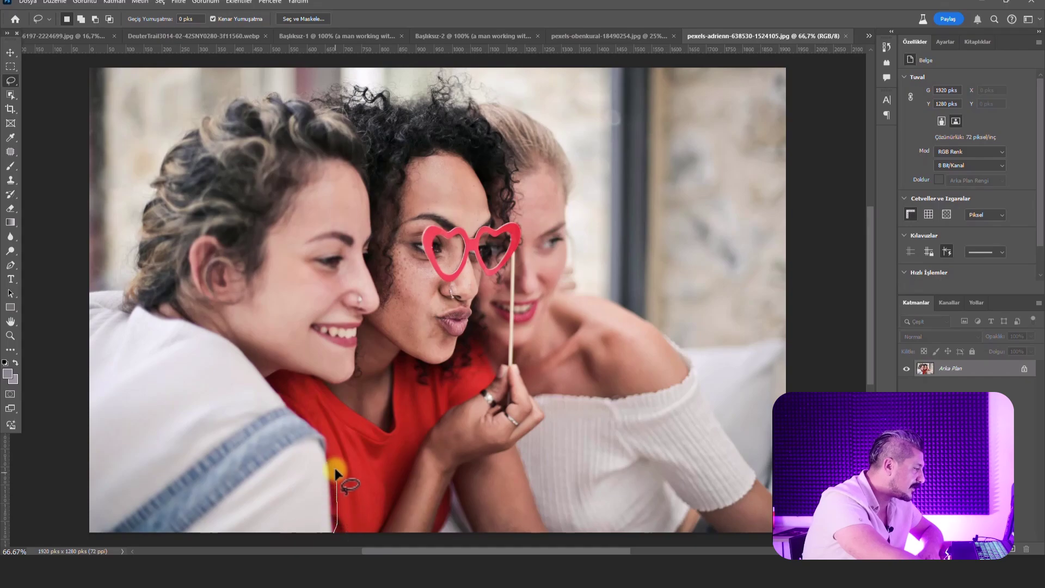
{"action": "mouse_move", "coordinate": [281, 390]}
{"action": "left_mouse_down"}
{"action": "mouse_move", "coordinate": [343, 384]}
{"action": "mouse_move", "coordinate": [372, 318]}
{"action": "left_mouse_up"}
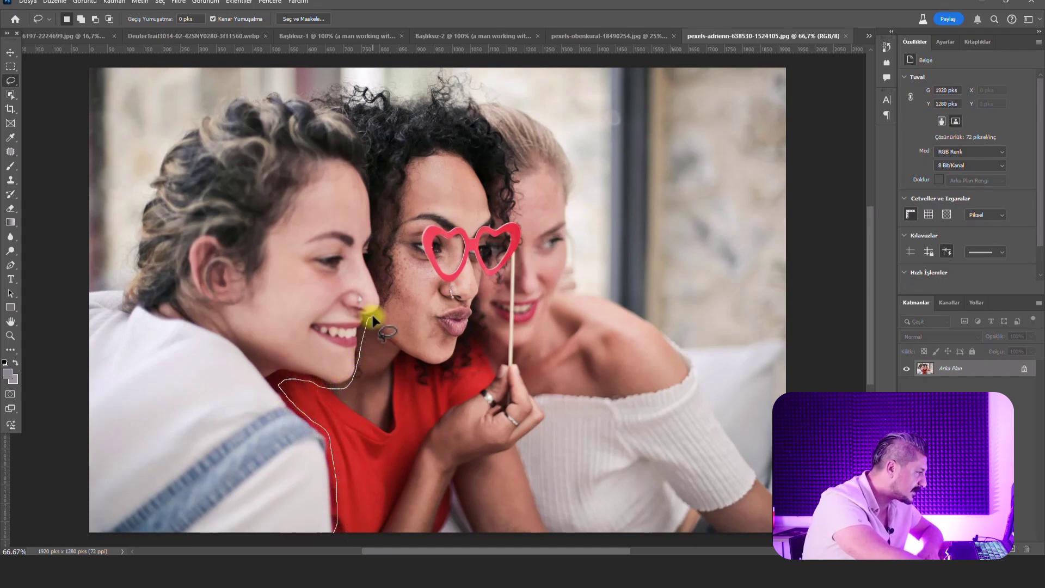
{"action": "mouse_move", "coordinate": [375, 276]}
{"action": "left_mouse_down"}
{"action": "mouse_move", "coordinate": [376, 218]}
{"action": "mouse_move", "coordinate": [328, 93]}
{"action": "mouse_move", "coordinate": [290, 88]}
{"action": "mouse_move", "coordinate": [76, 316]}
{"action": "mouse_move", "coordinate": [58, 532]}
{"action": "mouse_move", "coordinate": [151, 543]}
{"action": "mouse_move", "coordinate": [333, 536]}
{"action": "left_mouse_up"}
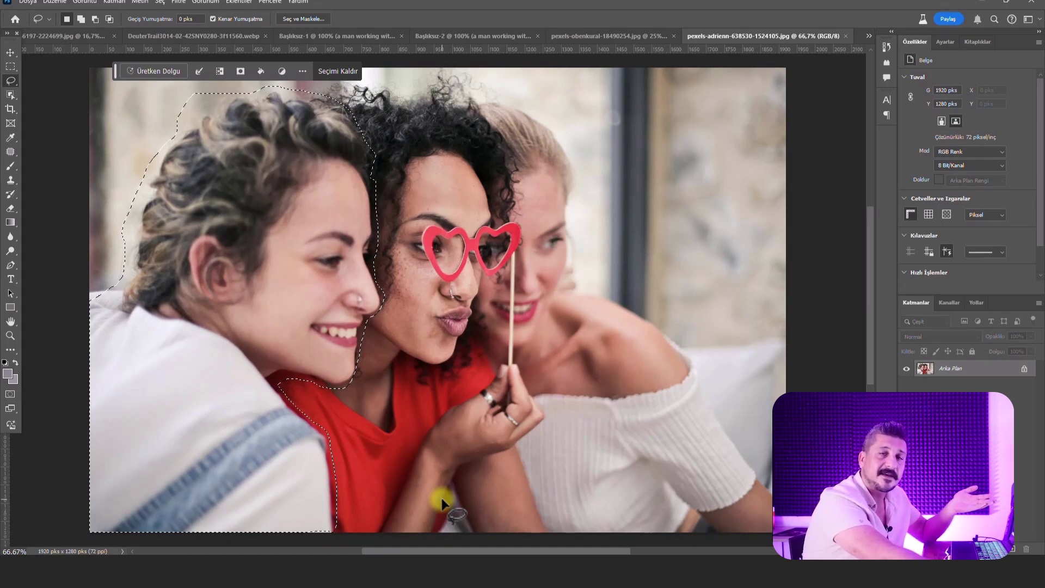
{"action": "left_click", "coordinate": [160, 76]}
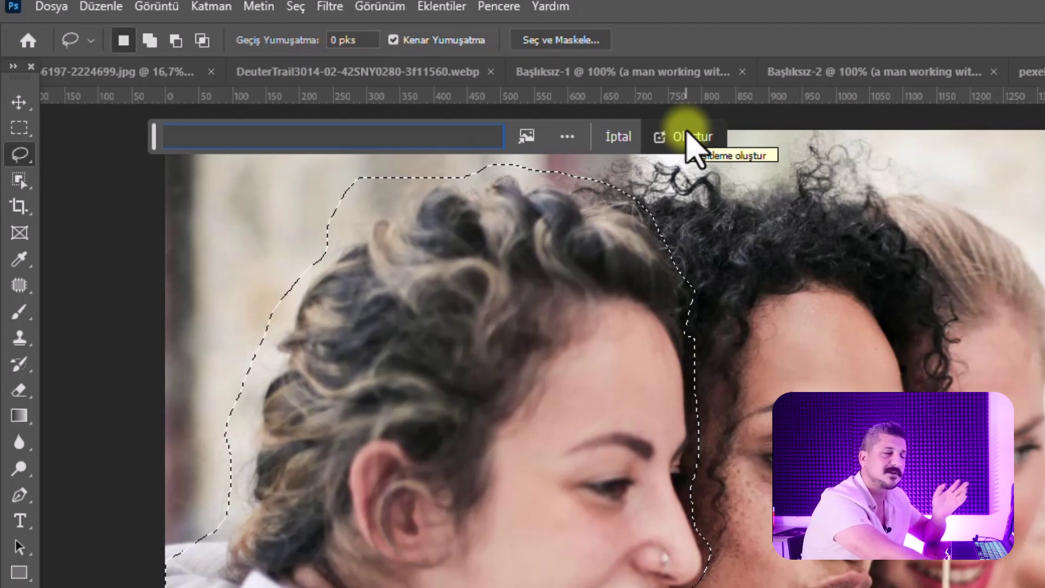
{"action": "left_click", "coordinate": [687, 136]}
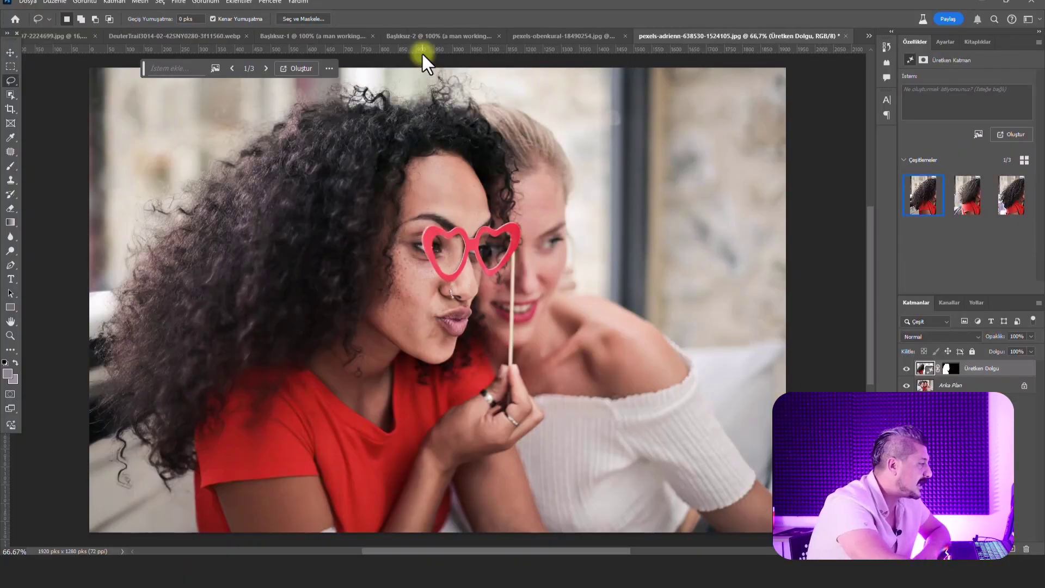
Step: Compare the three fill variations, keep the third, and zoom in on the faces
{"action": "left_click", "coordinate": [968, 209]}
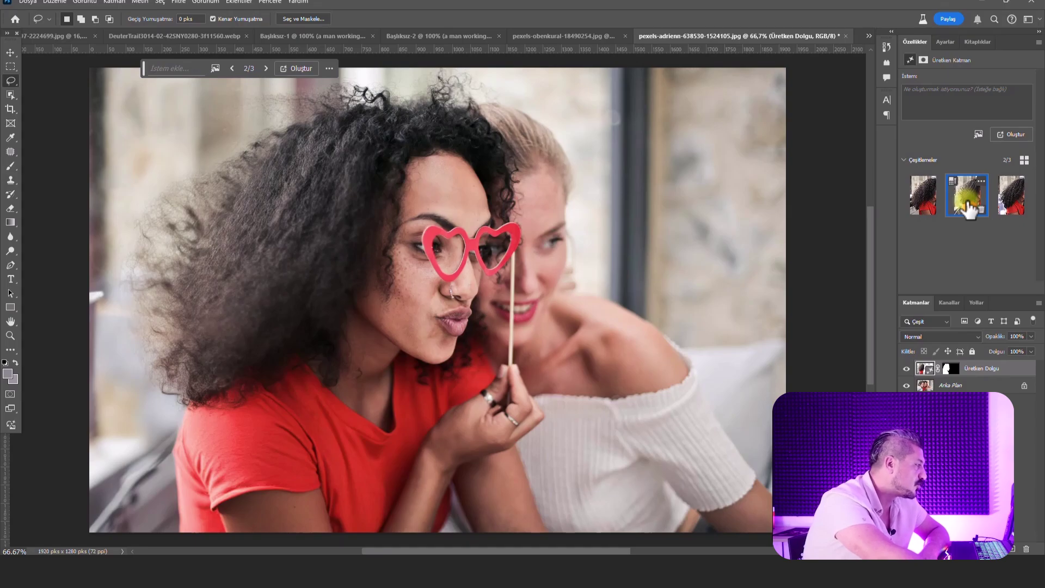
{"action": "left_click", "coordinate": [925, 199]}
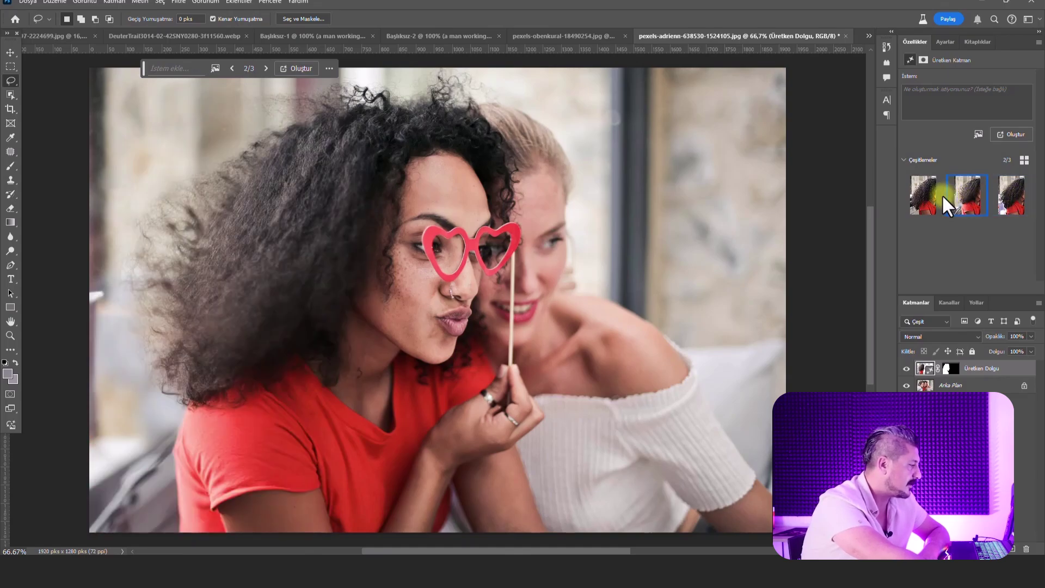
{"action": "left_click", "coordinate": [933, 196]}
{"action": "left_click", "coordinate": [1013, 201]}
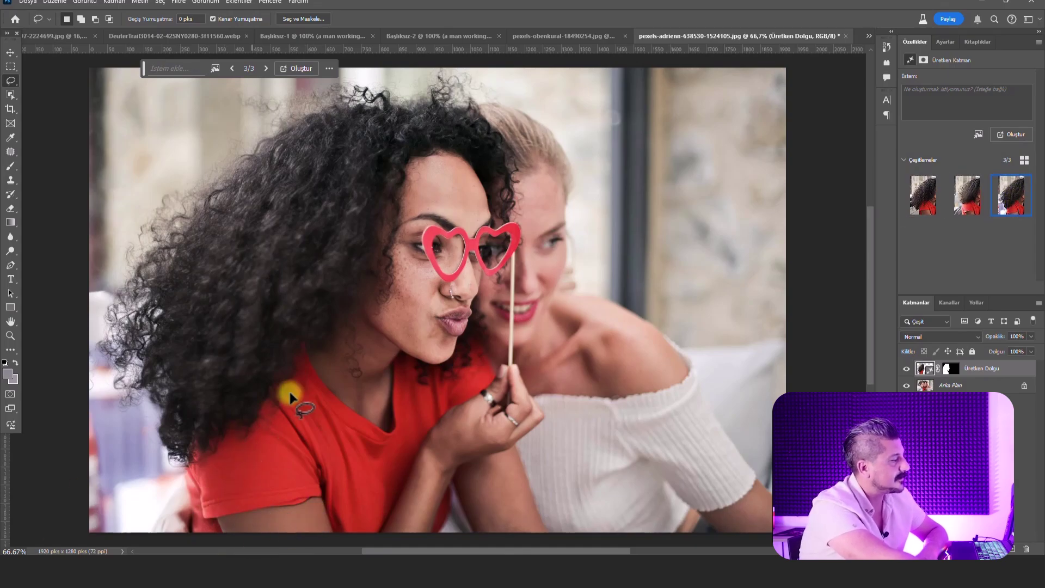
{"action": "key", "text": "z"}
{"action": "left_click", "coordinate": [293, 244]}
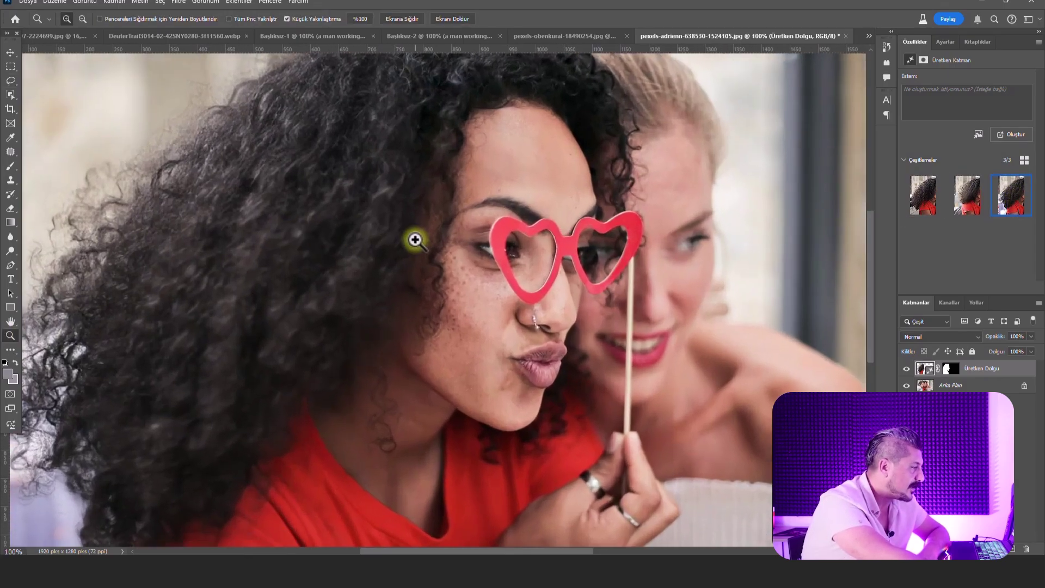
{"action": "left_click", "coordinate": [416, 238]}
{"action": "left_click", "coordinate": [906, 368]}
{"action": "left_click", "coordinate": [906, 368]}
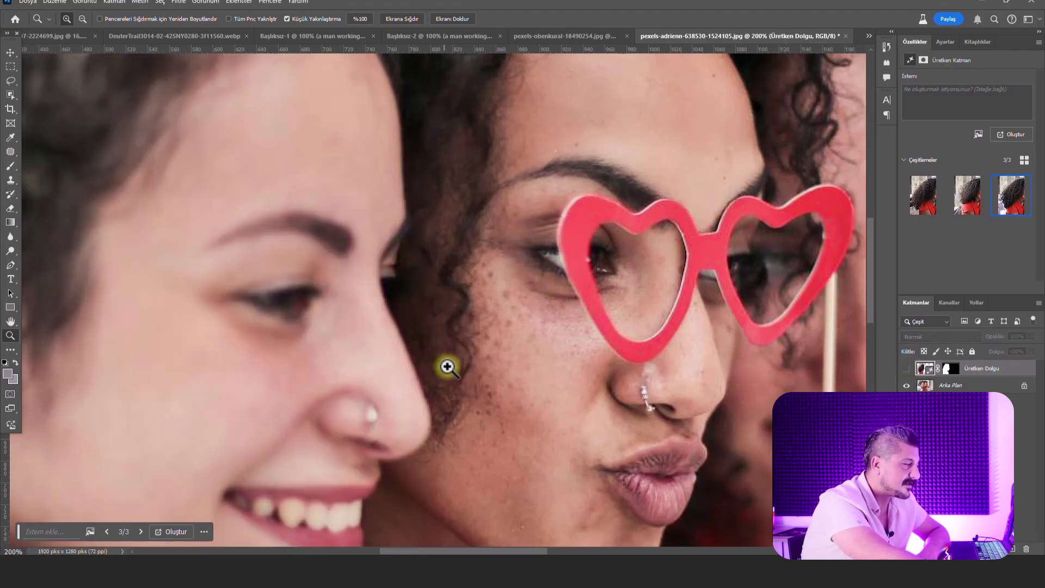
{"action": "left_click", "coordinate": [906, 368]}
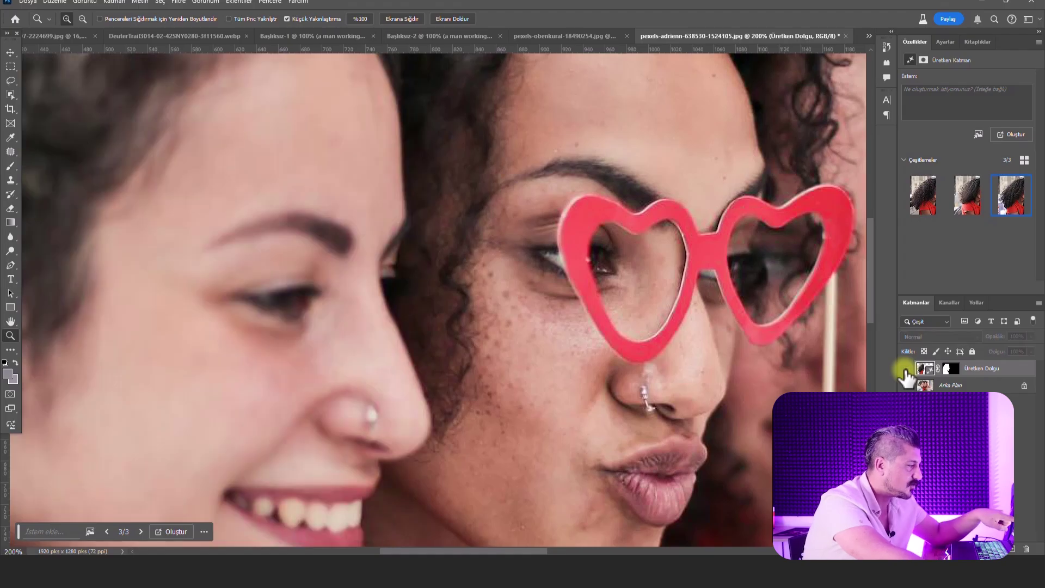
{"action": "left_click", "coordinate": [905, 370]}
{"action": "left_click", "coordinate": [905, 370]}
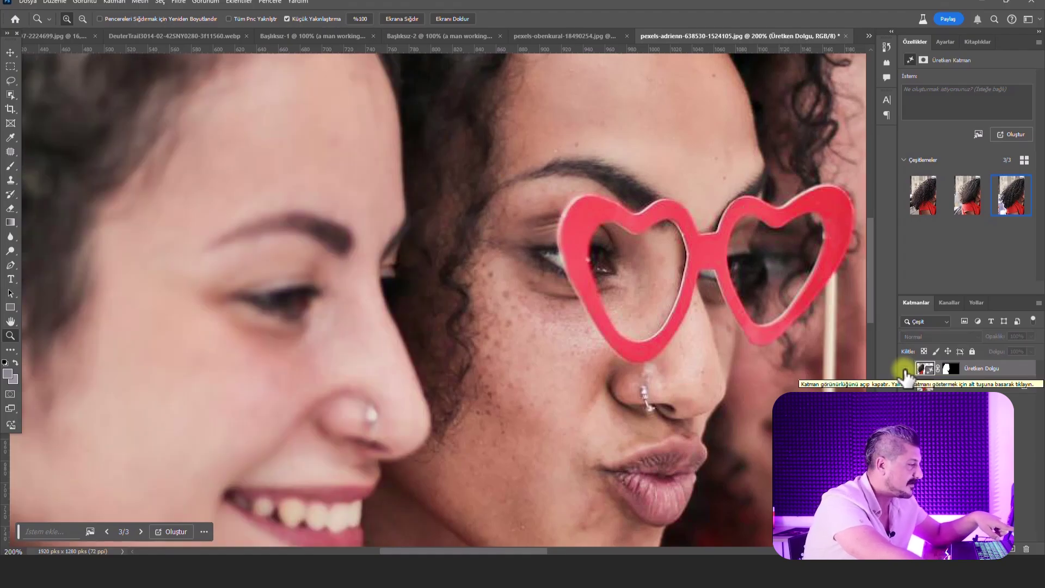
{"action": "left_click", "coordinate": [906, 369]}
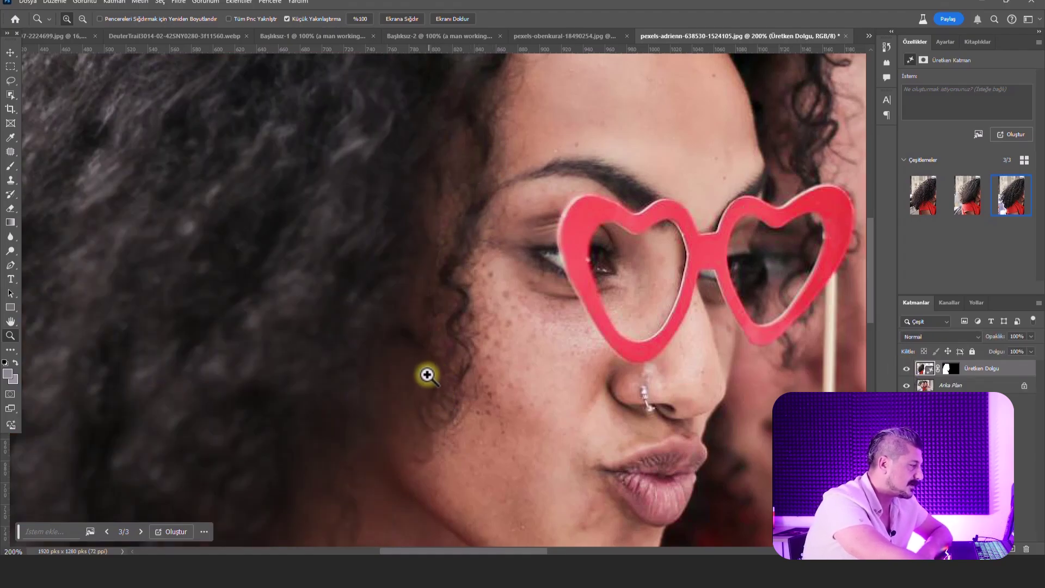
{"action": "scroll", "coordinate": [414, 375], "scroll_direction": "down", "scroll_amount": 1}
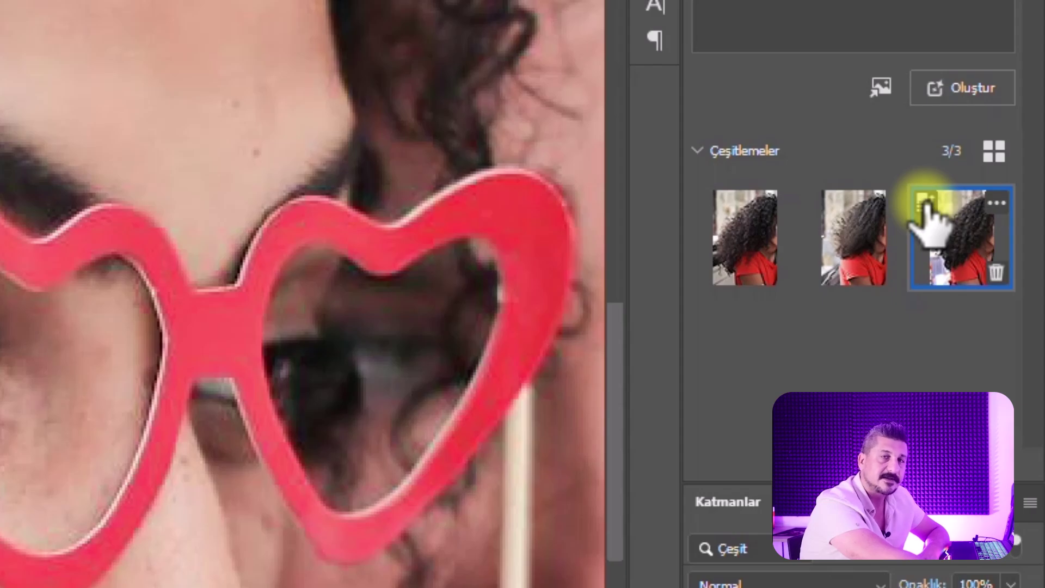
Step: Run Enhance Detail on the third variation and zoom in to inspect the sharper hair
{"action": "left_click", "coordinate": [925, 208]}
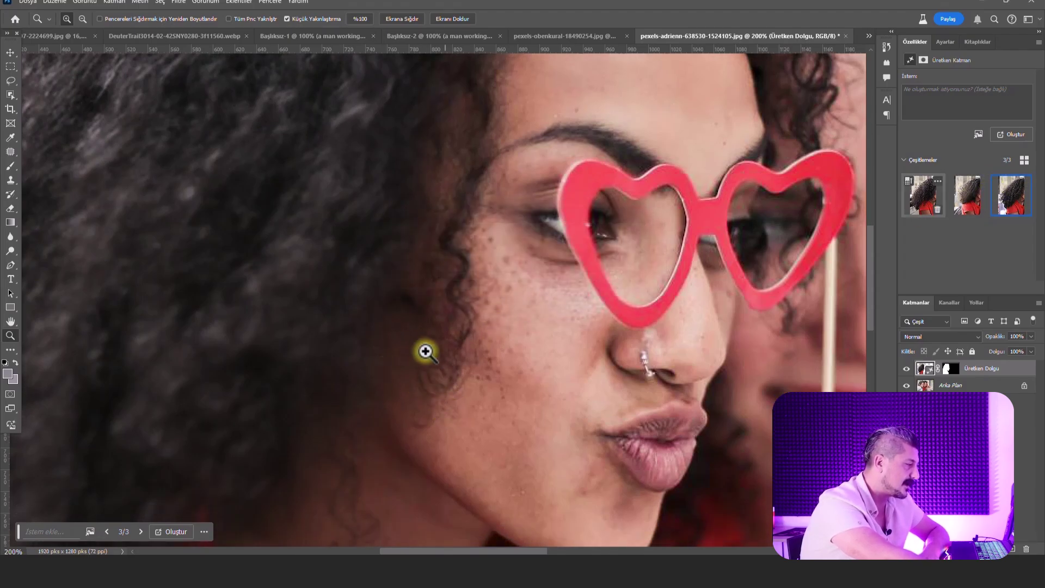
{"action": "left_click", "coordinate": [388, 401]}
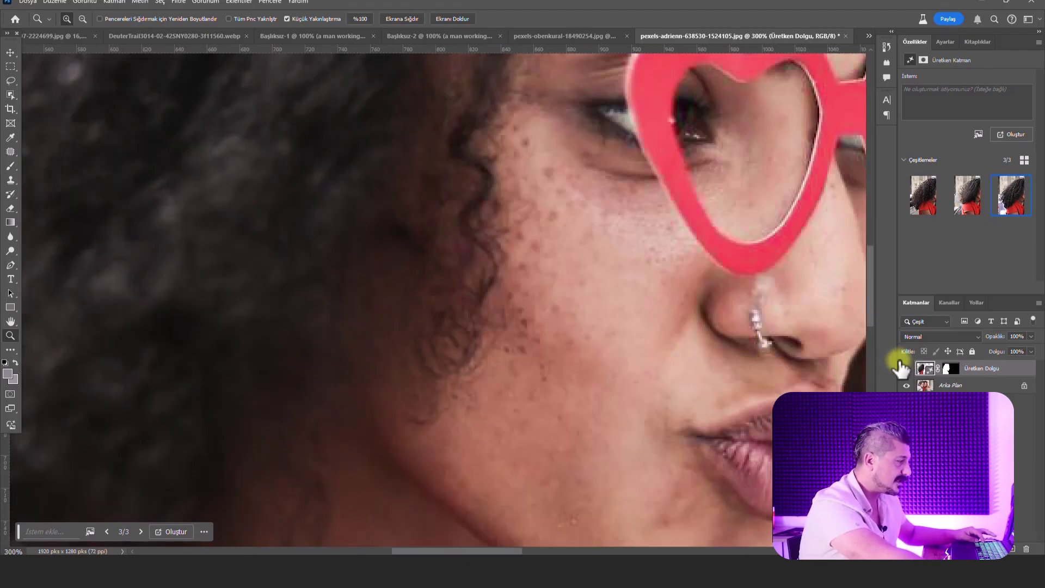
{"action": "left_click_drag", "start_coordinate": [901, 368], "coordinate": [430, 367]}
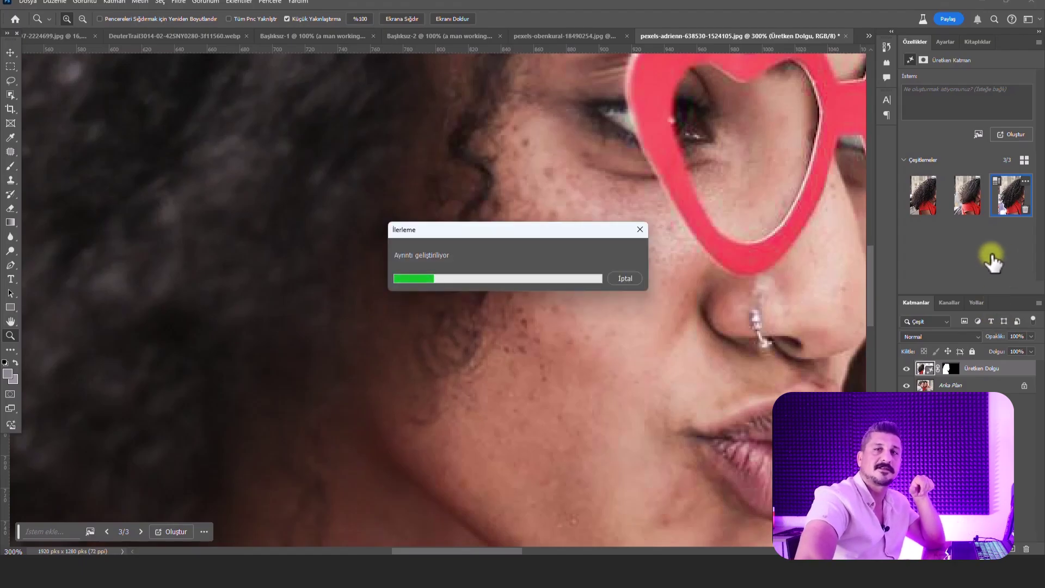
{"action": "scroll", "coordinate": [529, 323], "scroll_direction": "up", "scroll_amount": 3}
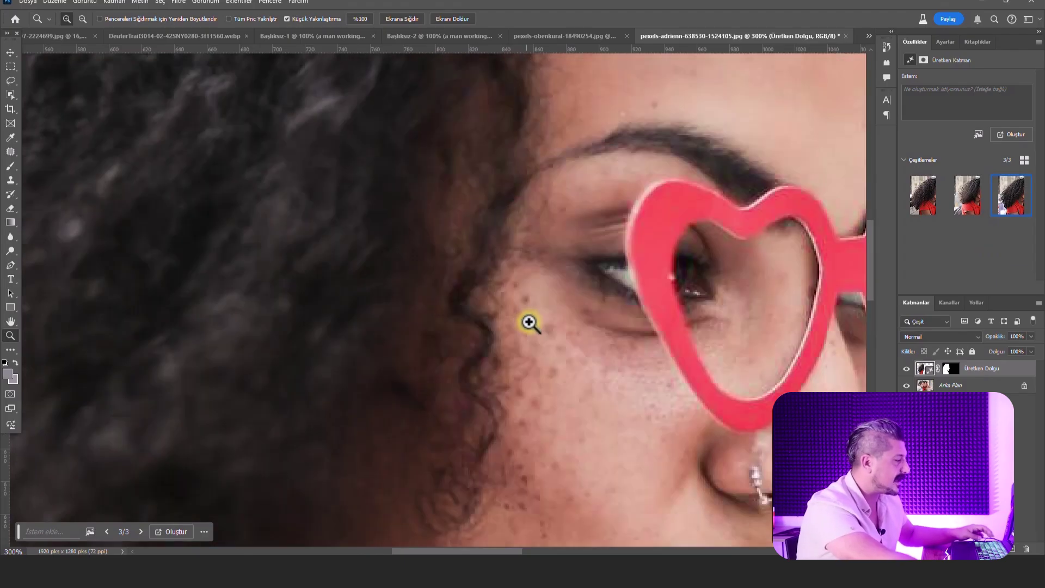
{"action": "scroll", "coordinate": [522, 294], "scroll_direction": "up", "scroll_amount": 1}
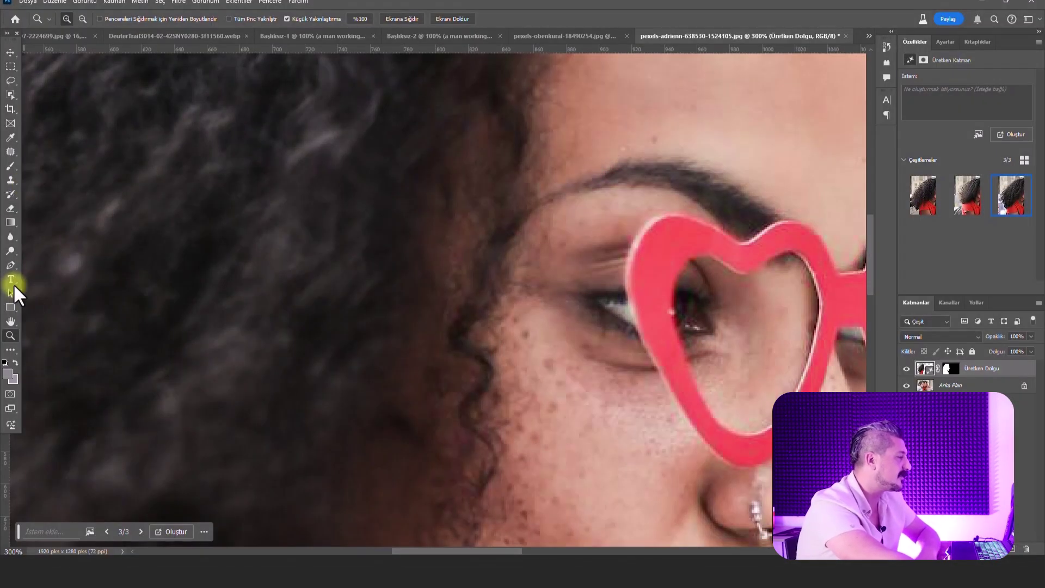
Step: Add a 'Lorem Ipsum' text layer on the photo and show the More Fonts collection
{"action": "left_click", "coordinate": [10, 279]}
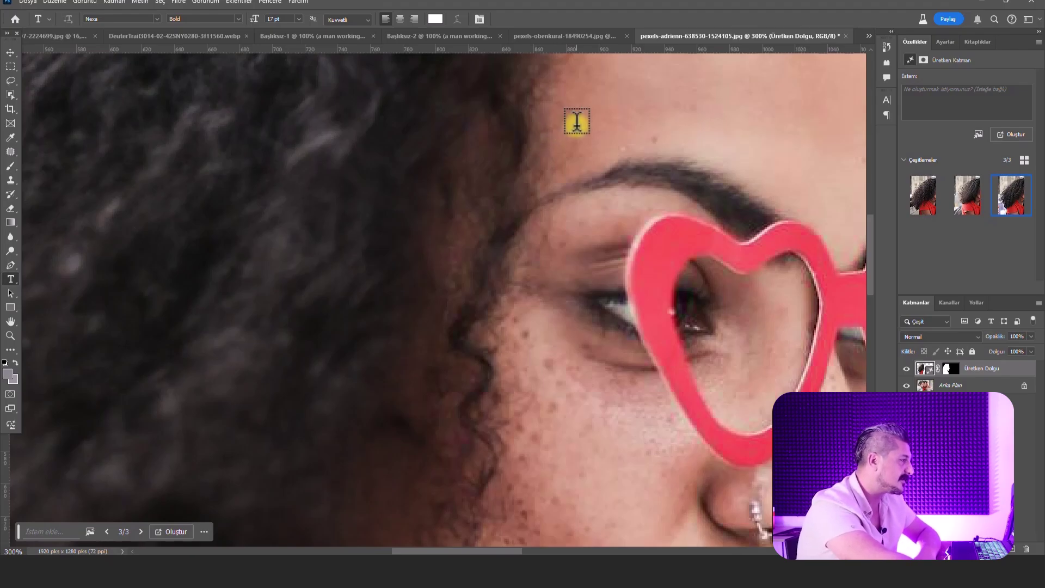
{"action": "left_click", "coordinate": [576, 121]}
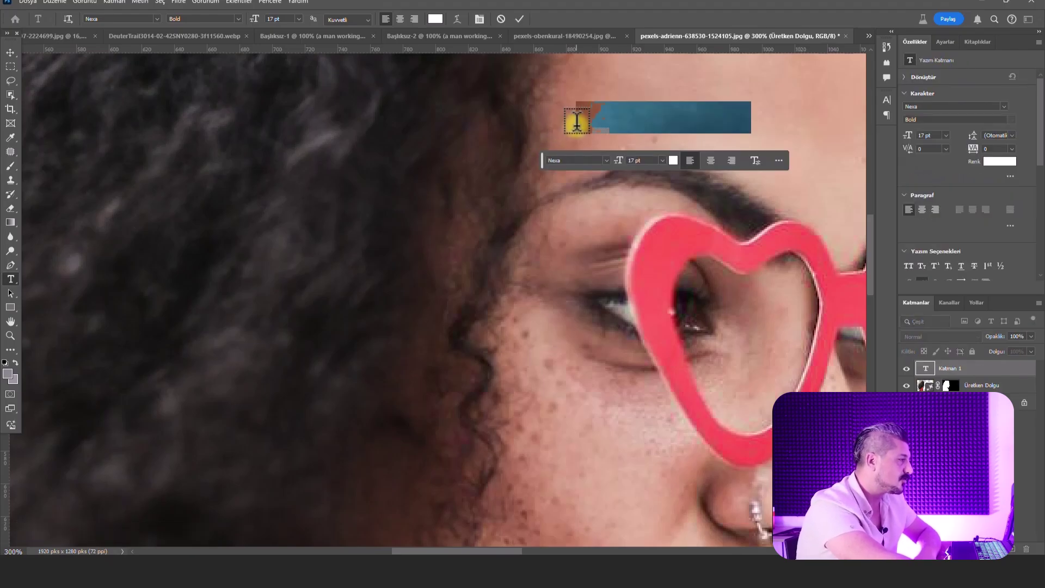
{"action": "left_click", "coordinate": [156, 18]}
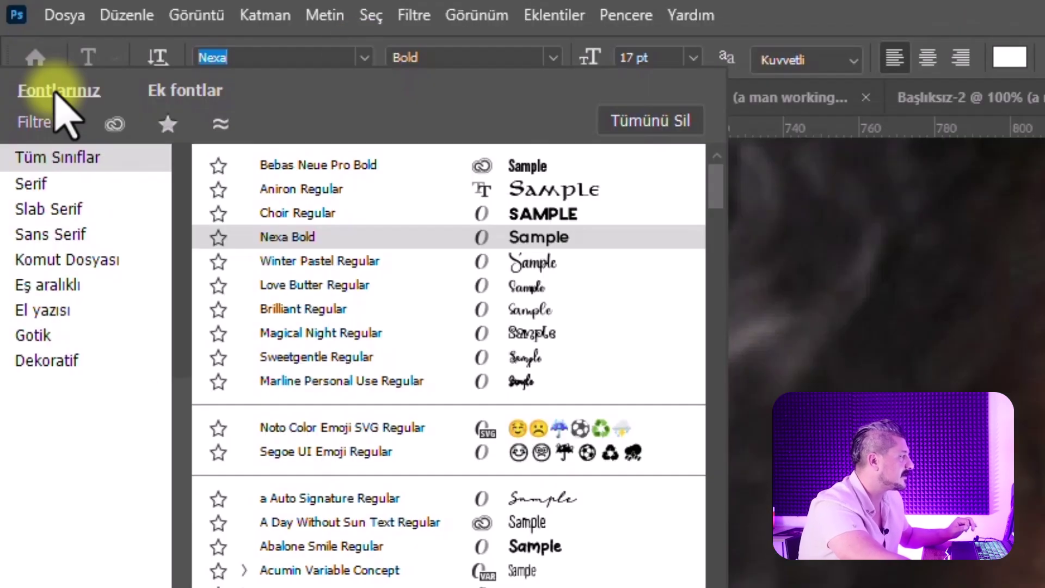
{"action": "left_click", "coordinate": [175, 92]}
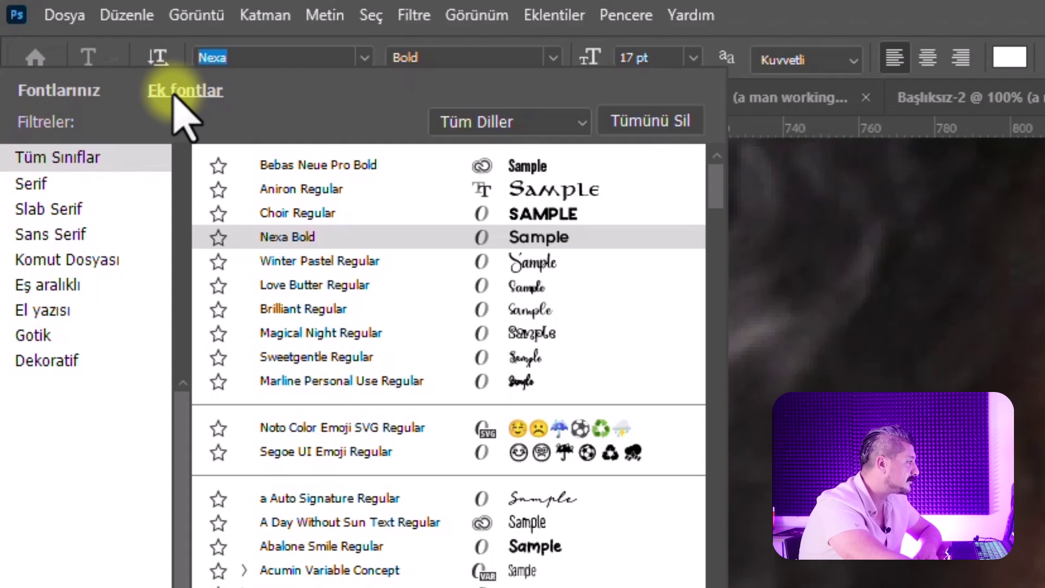
Step: Filter the additional fonts by the Art Deco, Bitişik El Yazısı and Cana Yakın tags
{"action": "mouse_move", "coordinate": [738, 188]}
{"action": "left_mouse_down"}
{"action": "mouse_move", "coordinate": [759, 261]}
{"action": "mouse_move", "coordinate": [742, 374]}
{"action": "left_mouse_up"}
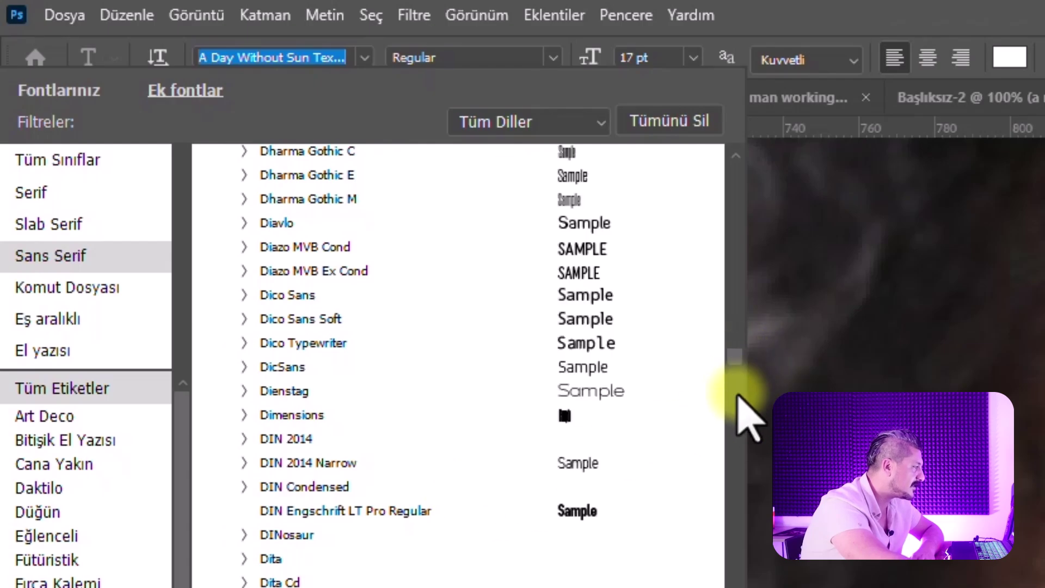
{"action": "left_click_drag", "start_coordinate": [738, 396], "coordinate": [730, 420]}
{"action": "left_click", "coordinate": [49, 417]}
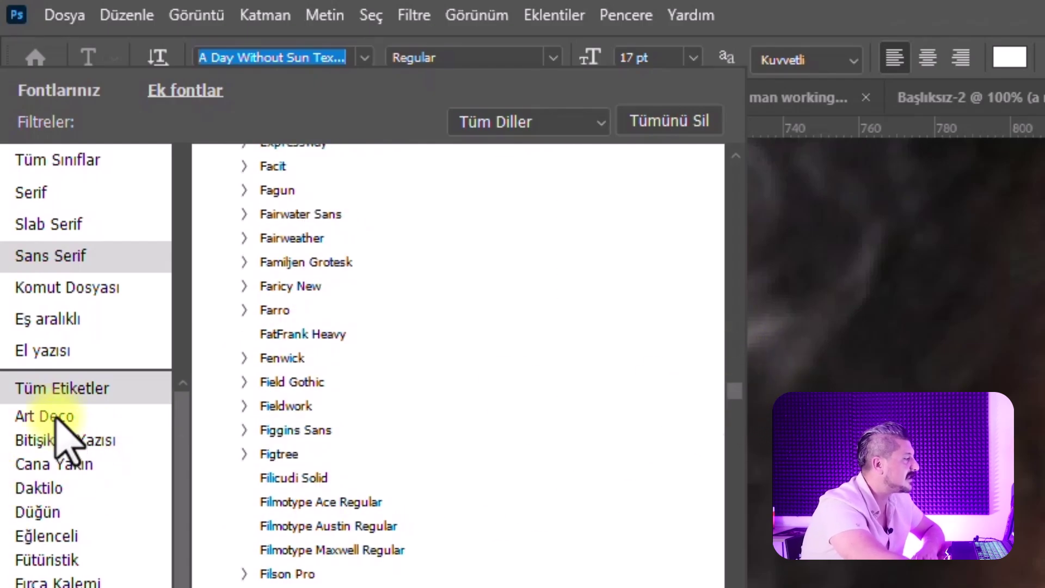
{"action": "left_click", "coordinate": [57, 416]}
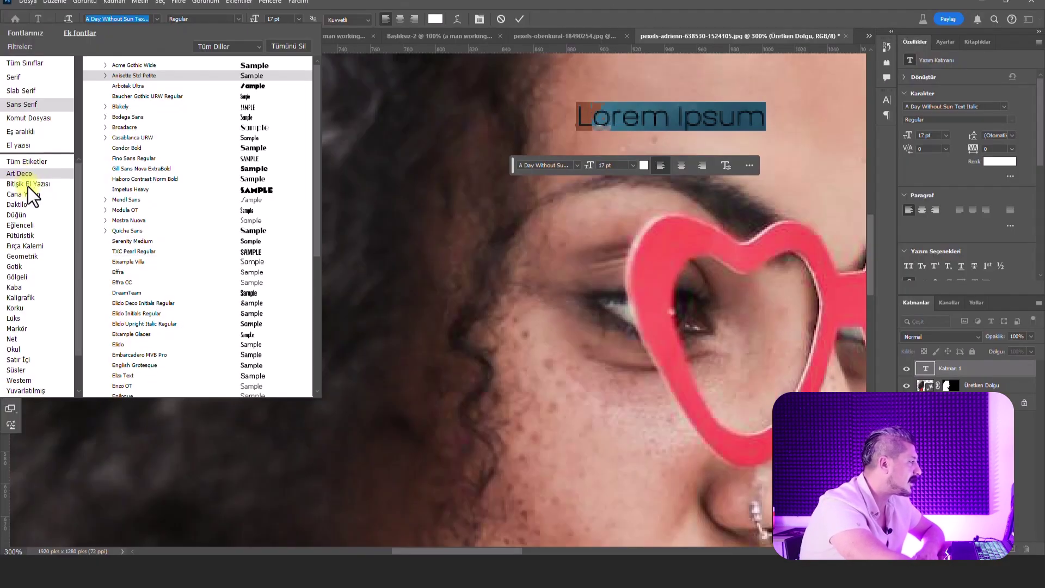
{"action": "left_click", "coordinate": [27, 185]}
{"action": "left_click", "coordinate": [26, 194]}
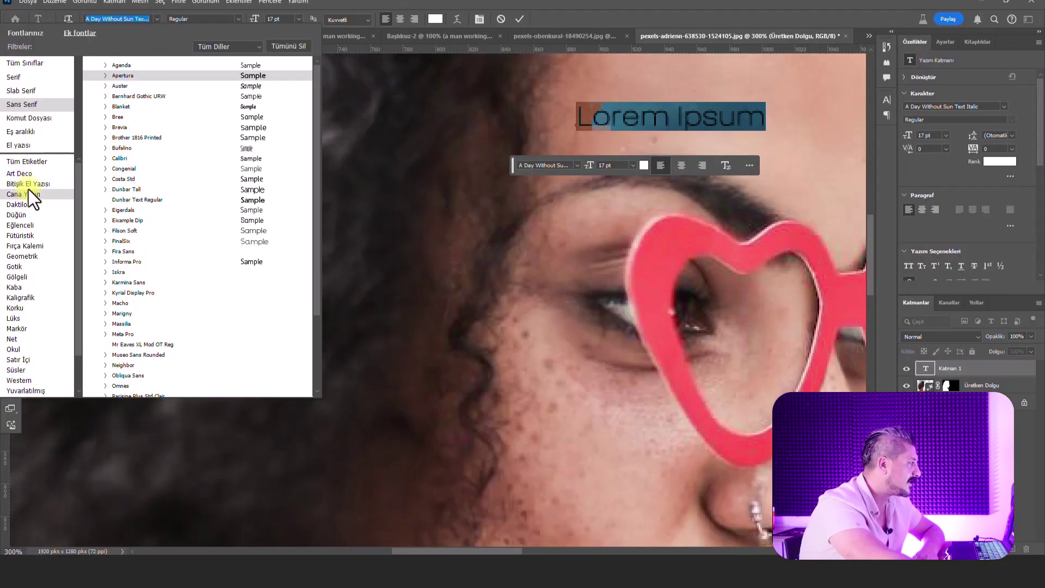
{"action": "left_click", "coordinate": [167, 63]}
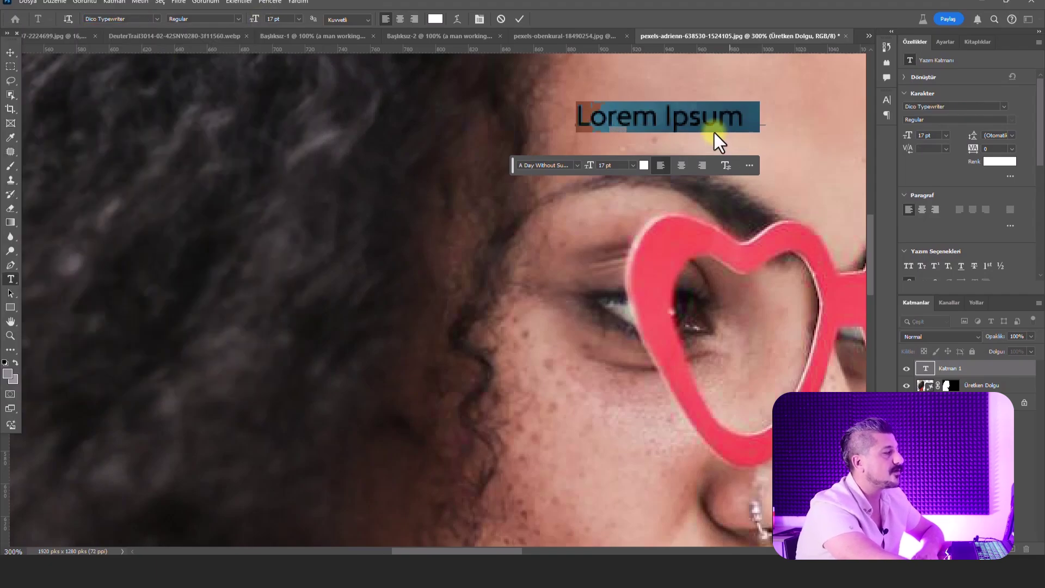